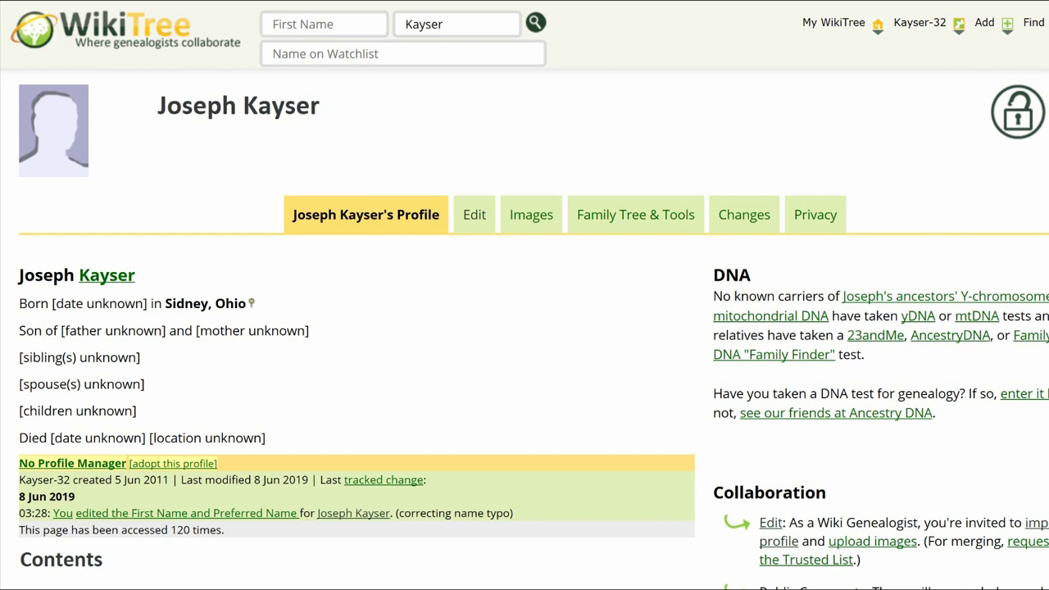
Add a residence in Allen County, Ohio, in 1942 to the record search criteria.
mouse_move(918, 33)
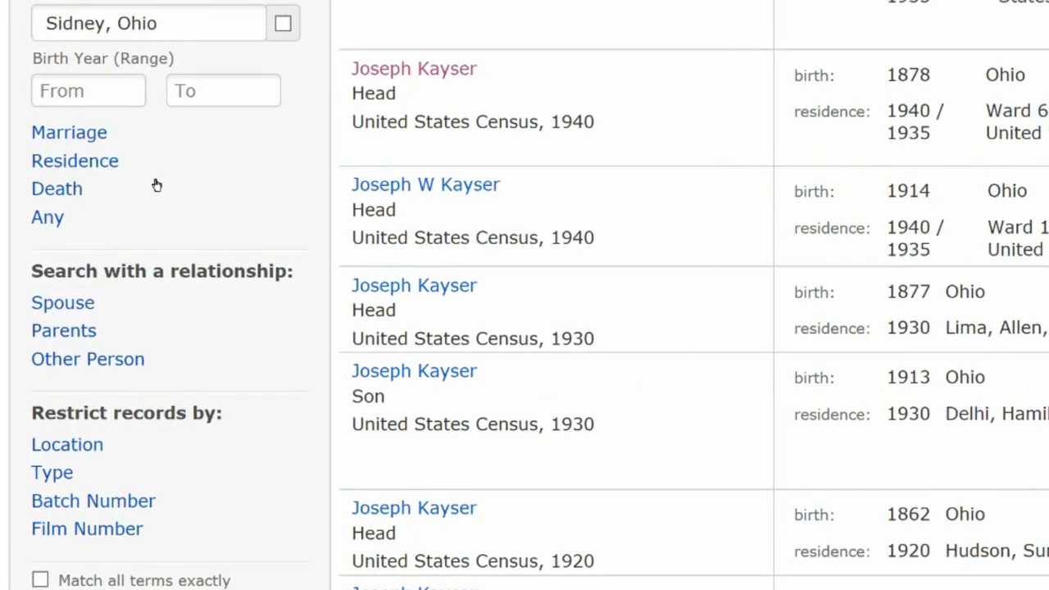
left_click(112, 175)
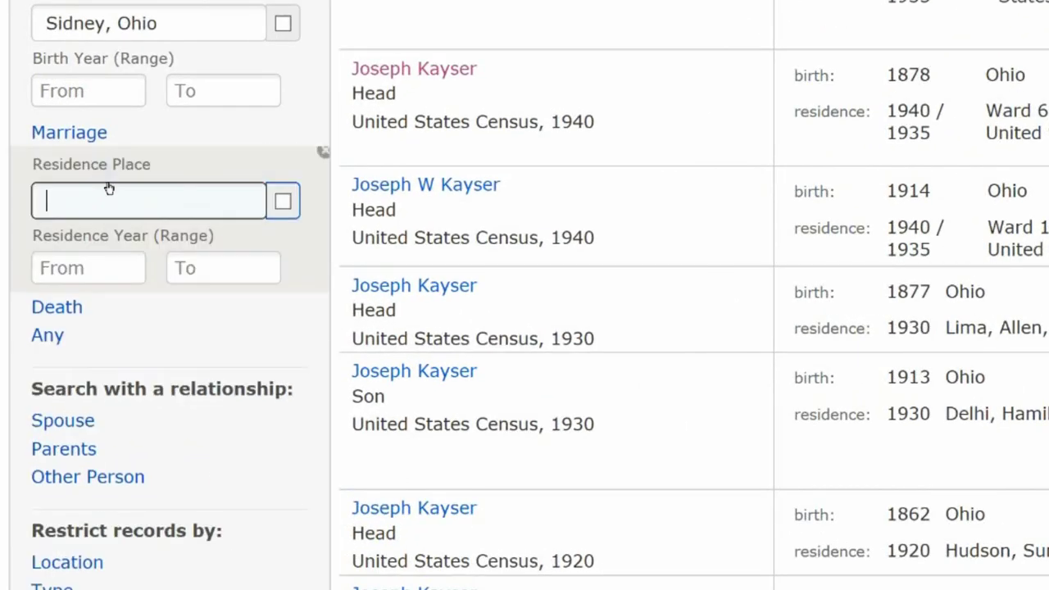
left_click(86, 203)
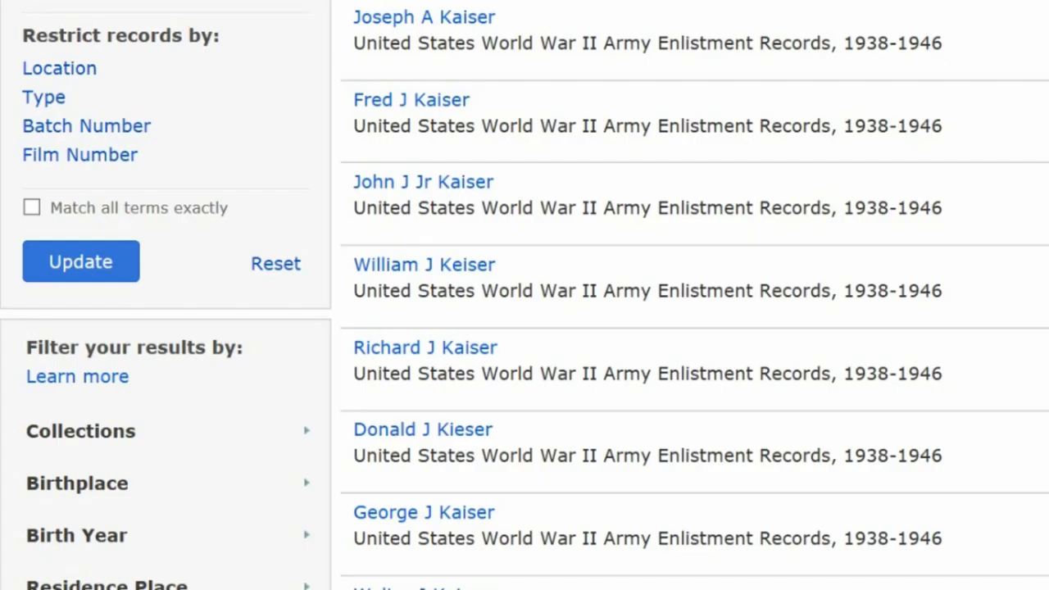
Restrict the record search to military records and open the document image of the top match.
left_click(55, 98)
left_click(32, 248)
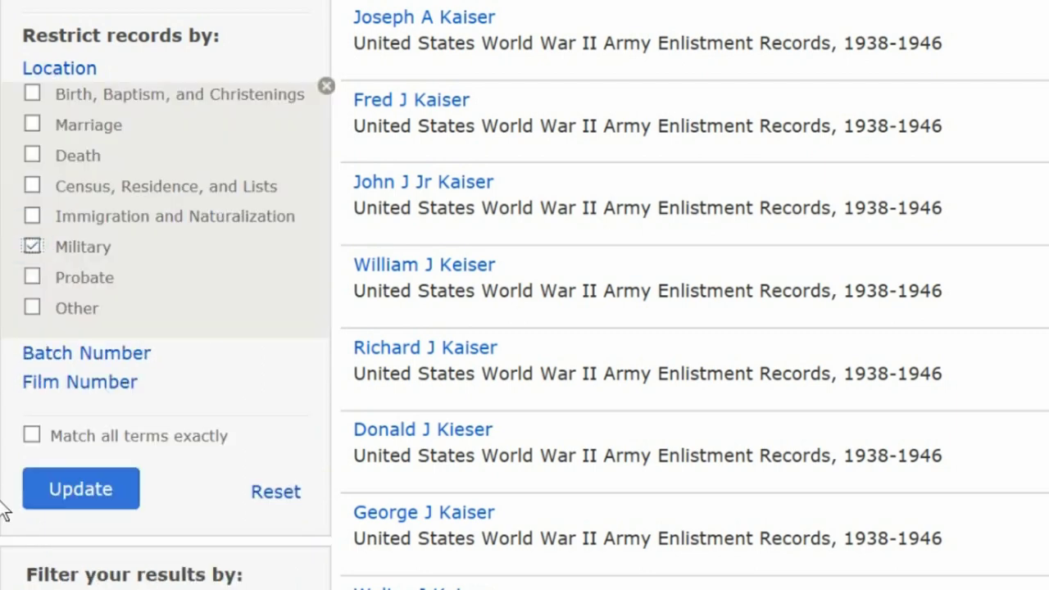
left_click(80, 490)
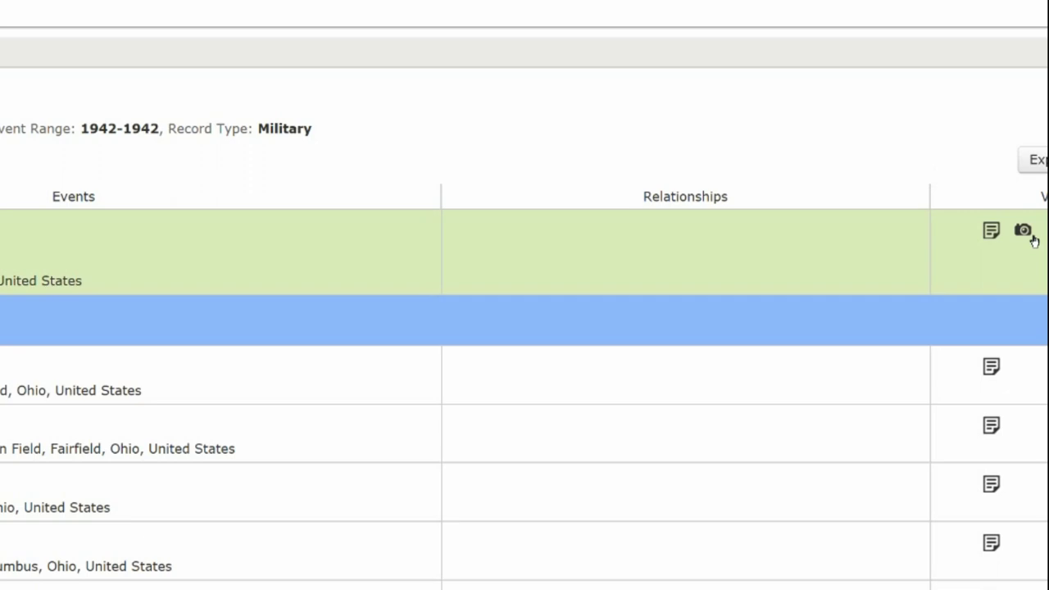
left_click(1024, 234)
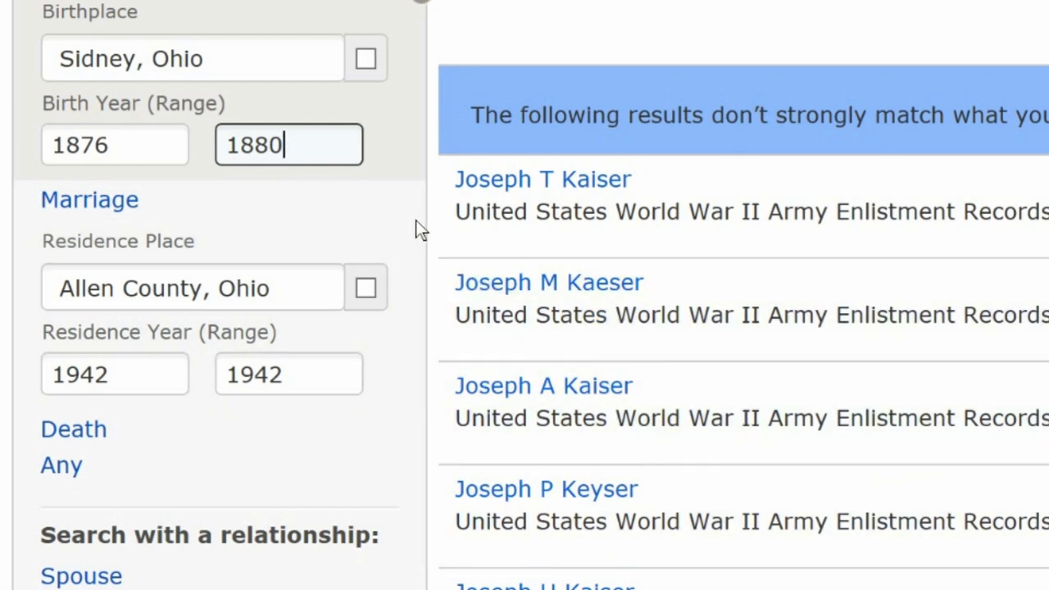
Refine the record search with a birth year range of 1876 to 1880.
left_click(421, 221)
scroll(238, 491, "down", 1)
scroll(238, 491, "down", 3)
left_click(55, 533)
left_click(54, 532)
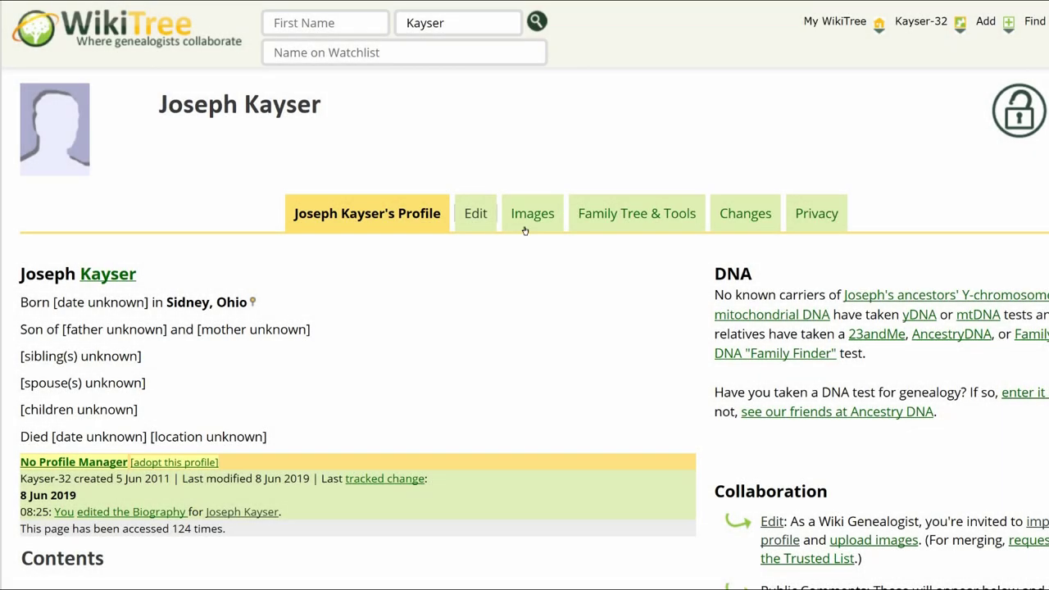
Open the WikiTree profile for editing and enter the full birth date, marked as exact/certain.
left_click(477, 214)
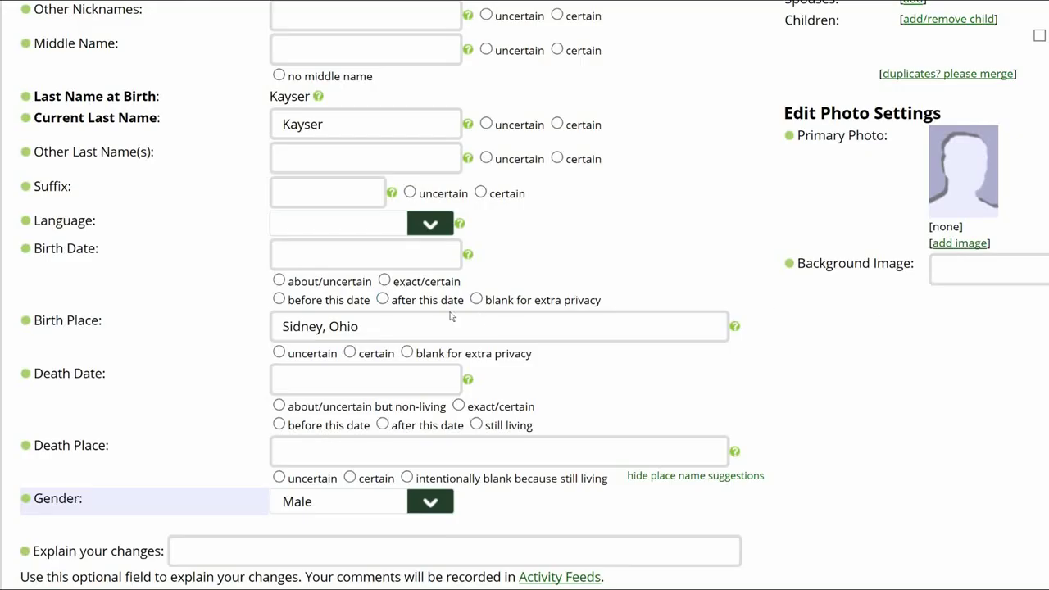
left_click(418, 268)
type("8 Sep 1877")
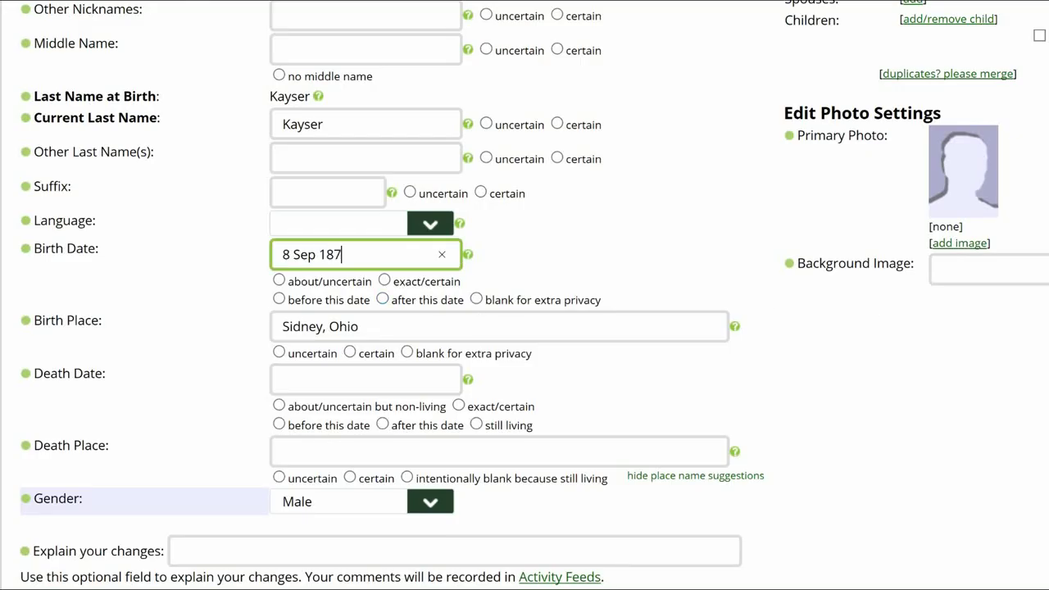
left_click(384, 281)
Set the birth place to Sidney, Shelby, Ohio, United States and mark it as certain.
left_click(394, 327)
left_click(403, 351)
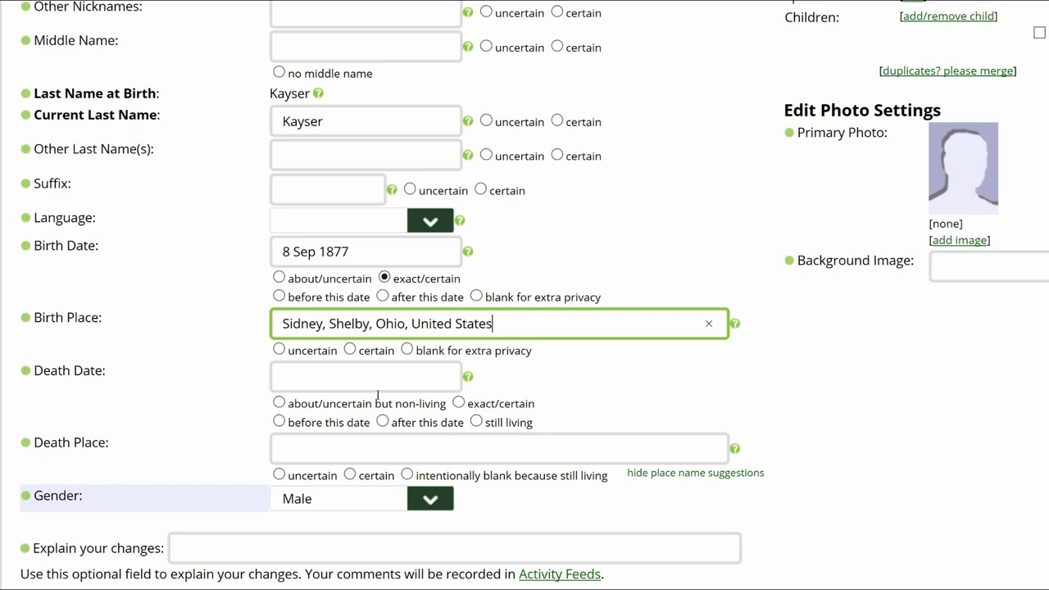
left_click(349, 350)
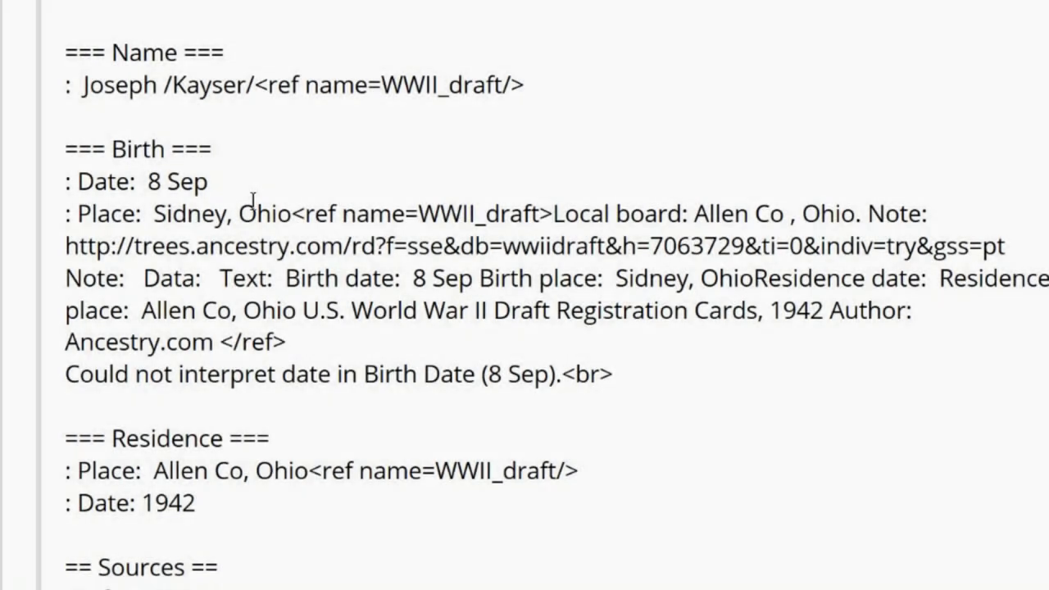
Add the missing year to the Date line in the biography's Birth section.
left_click(242, 188)
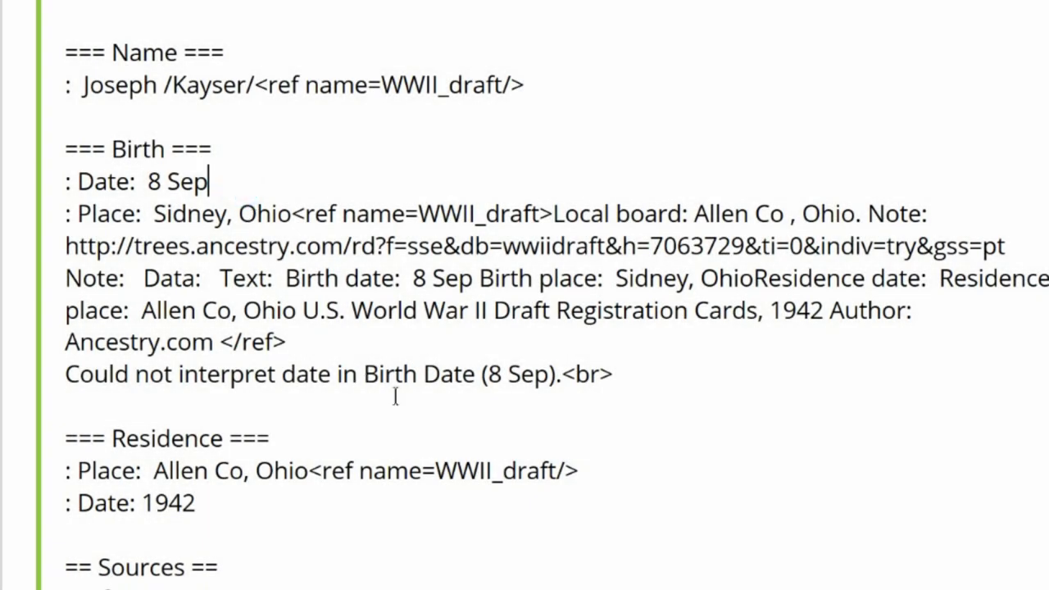
type("1")
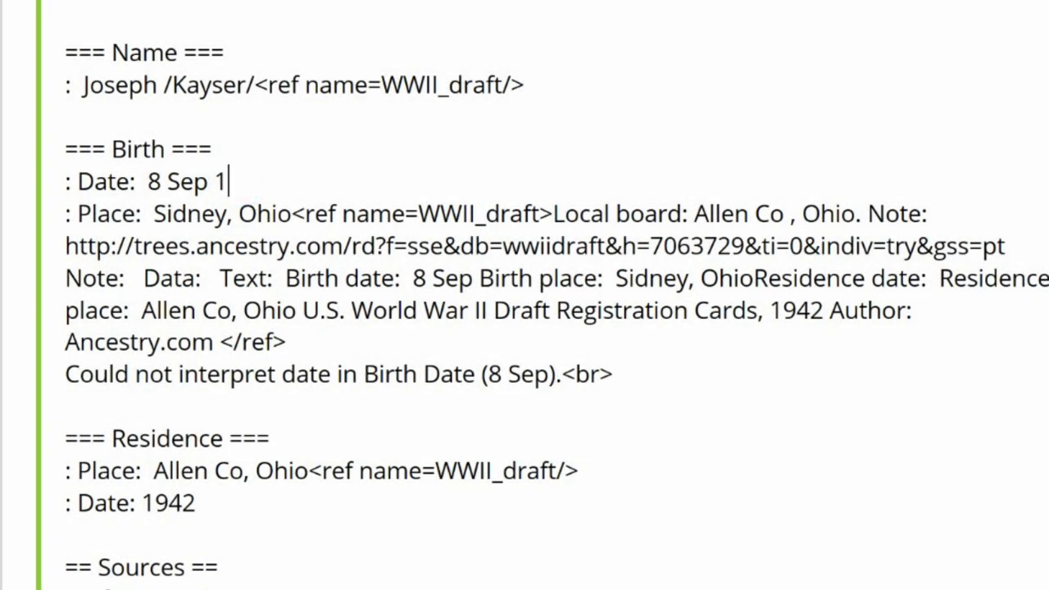
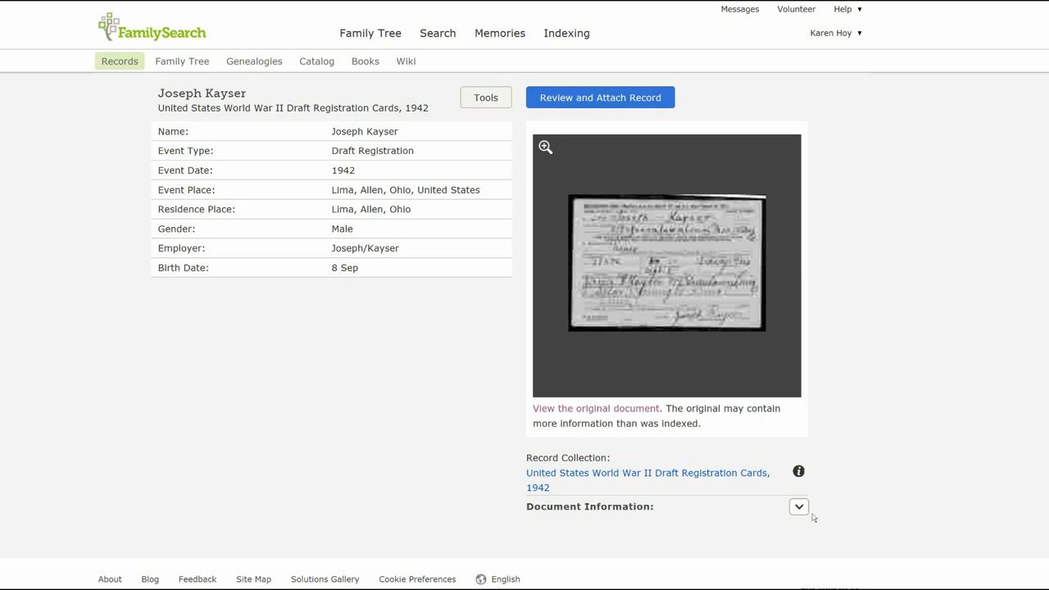
Replace the text inside the WWII_draft reference with the FamilySearch citation for the 1942 World War II draft registration record.
left_click(799, 507)
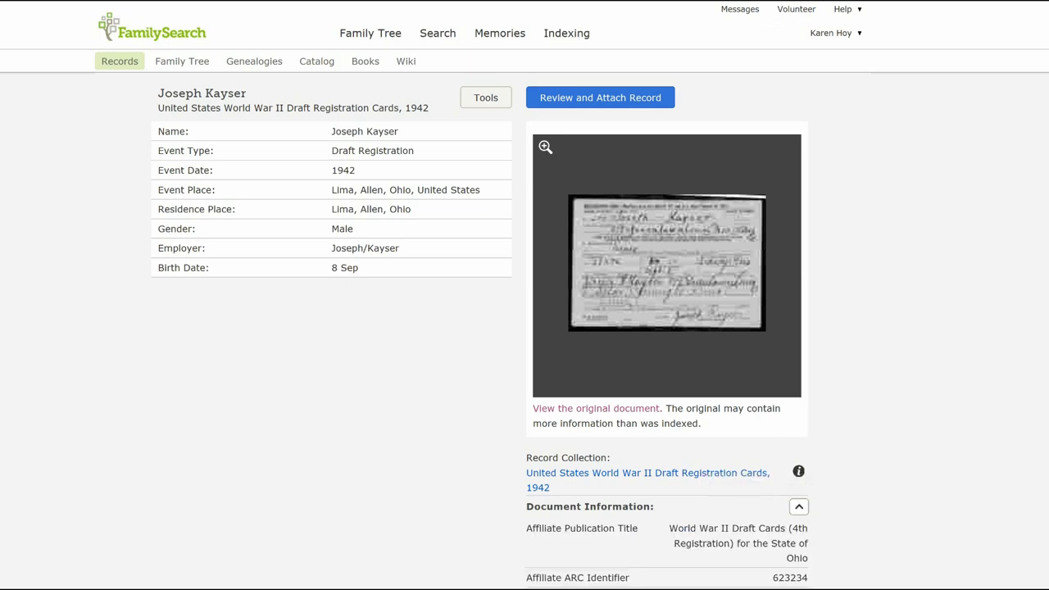
scroll(524, 410, "down", 3)
left_click_drag(526, 411, 804, 512)
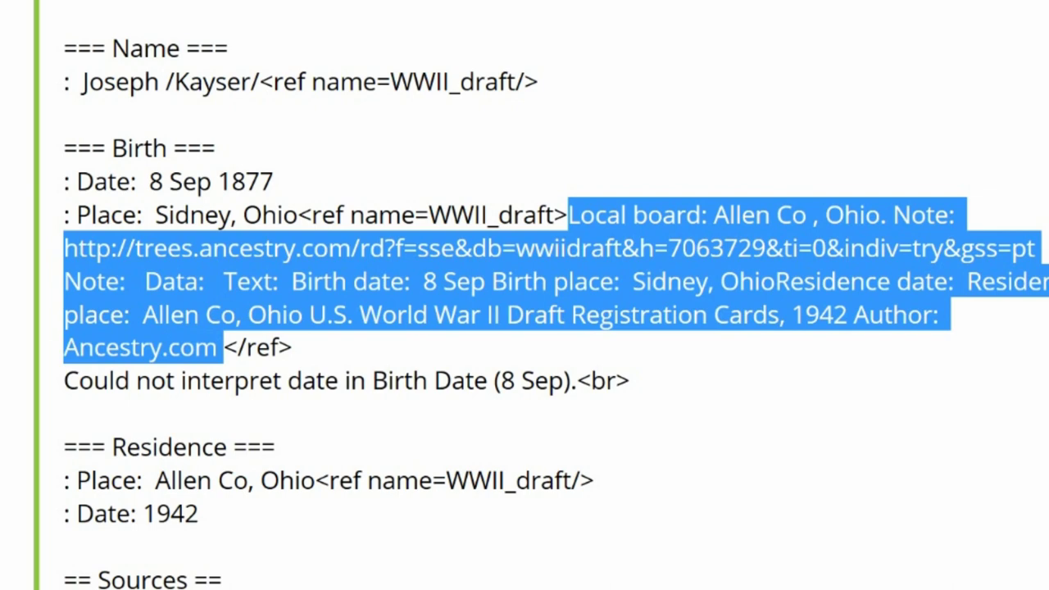
key("ctrl+v")
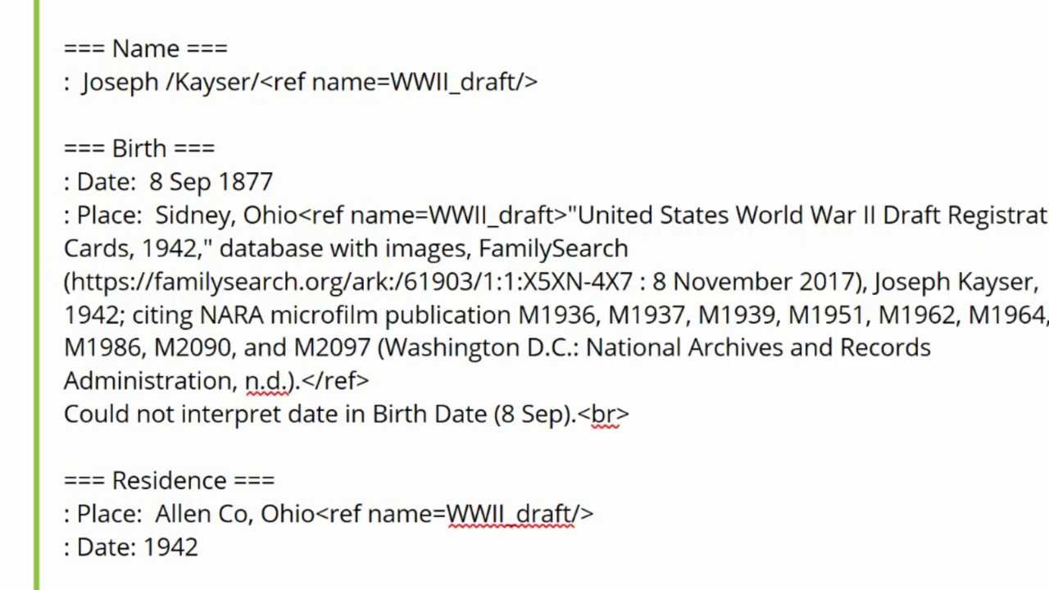
Replace the "Could not interpret date" line with a "=== Military ===" section containing the indented entries WWI and WWII.
triple_click(620, 416)
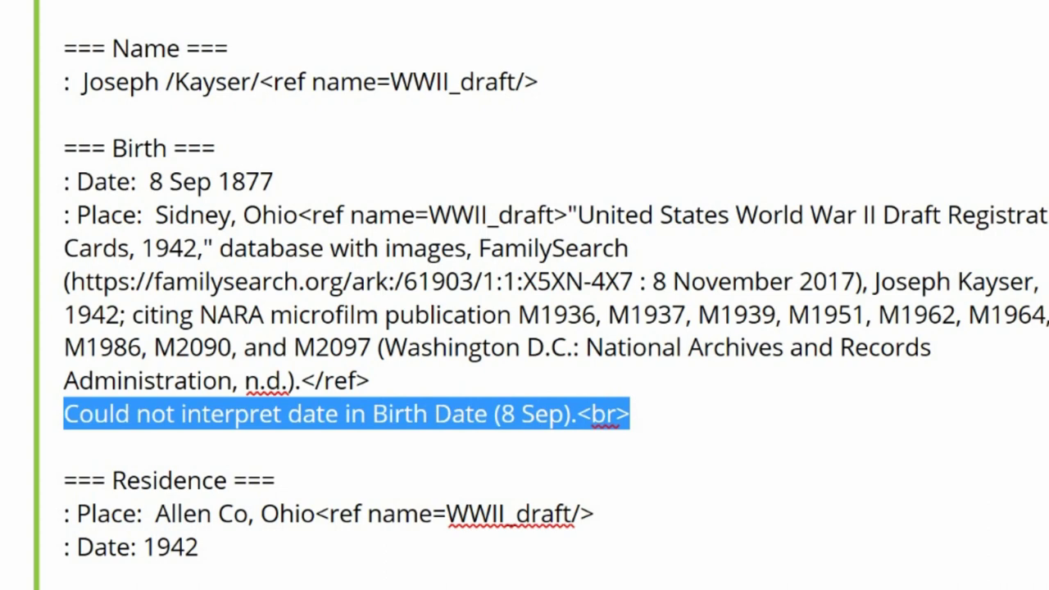
key("Delete")
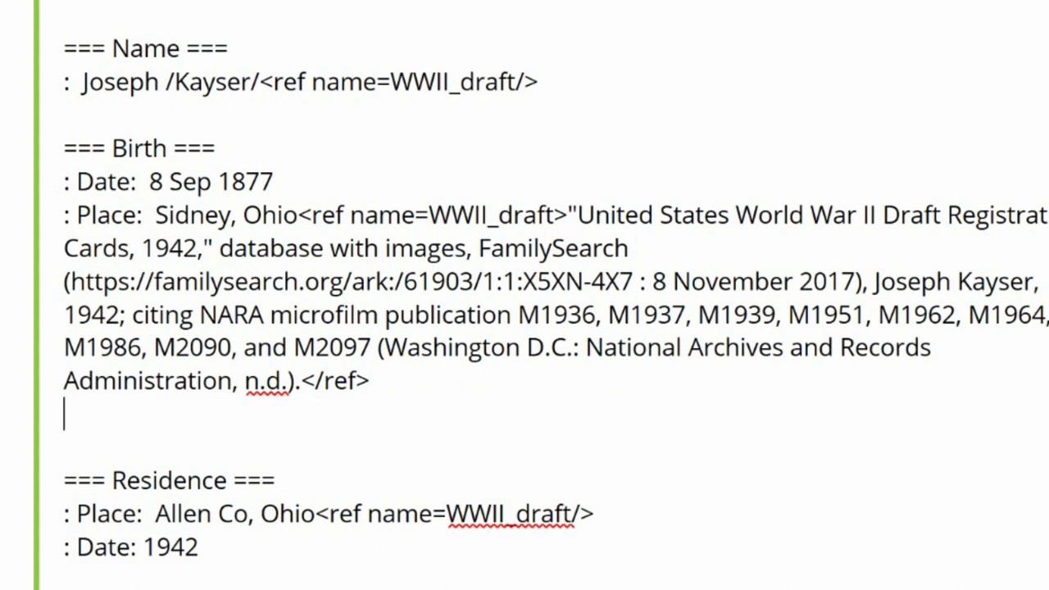
type("=== Military ===")
type(":")
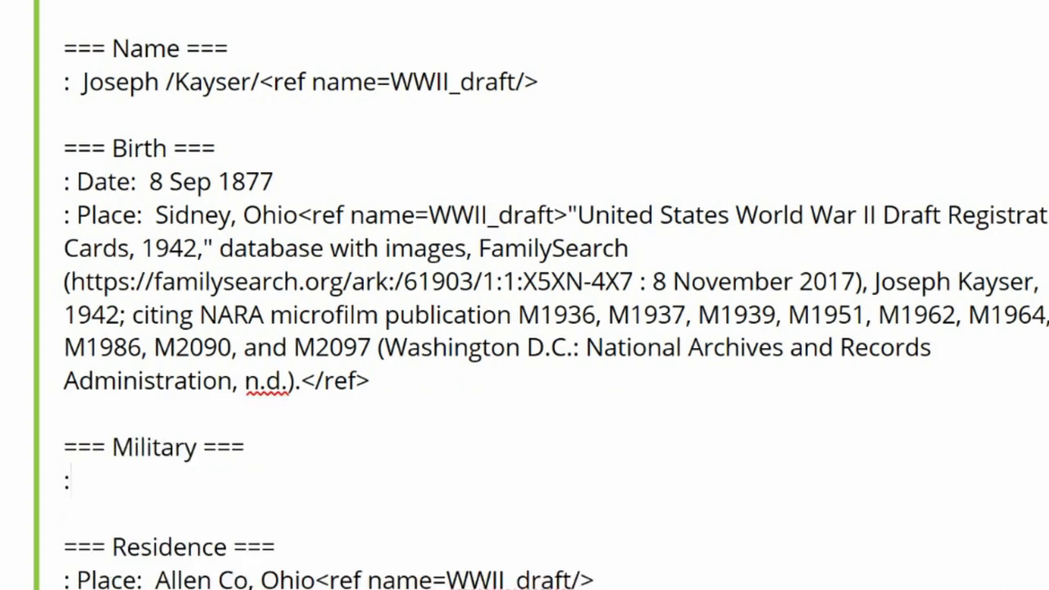
type(" WW")
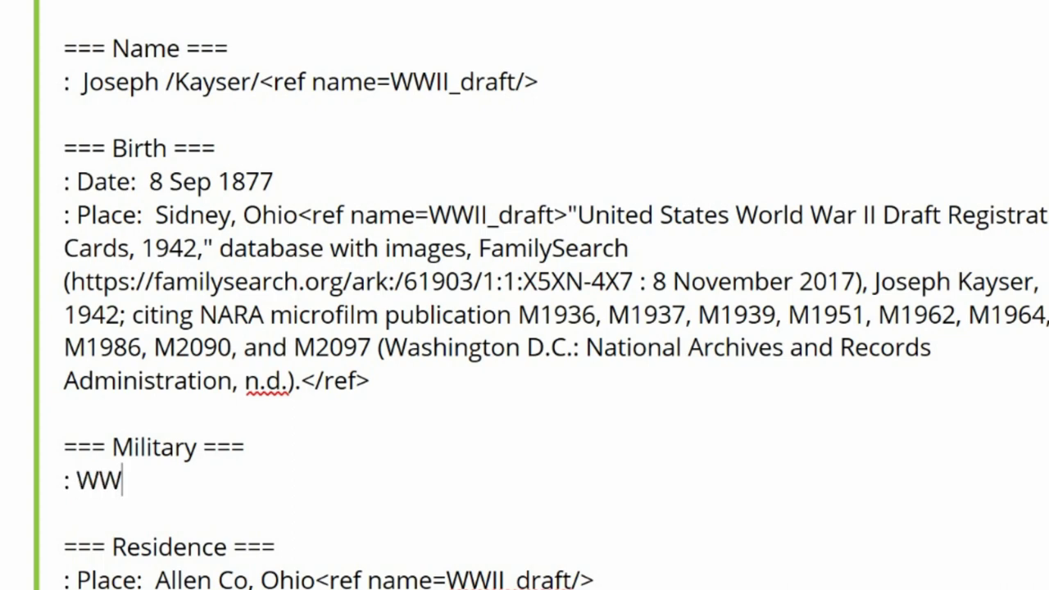
type("I")
key("Return")
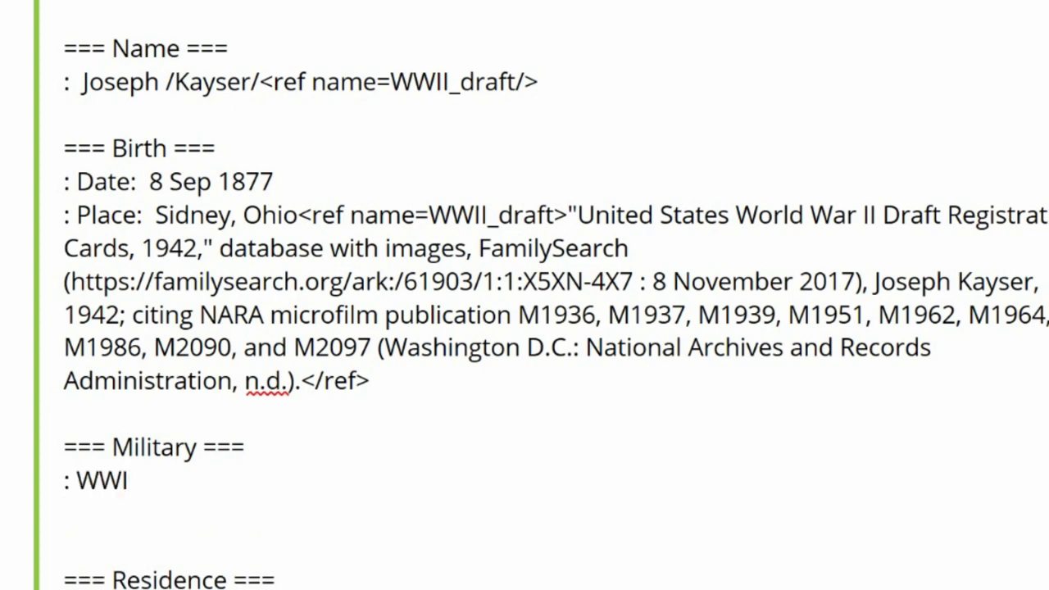
type(": WWII")
Move the full WWII_draft reference from the birth Place line to the end of the WWII line under Military.
left_click_drag(298, 215, 370, 380)
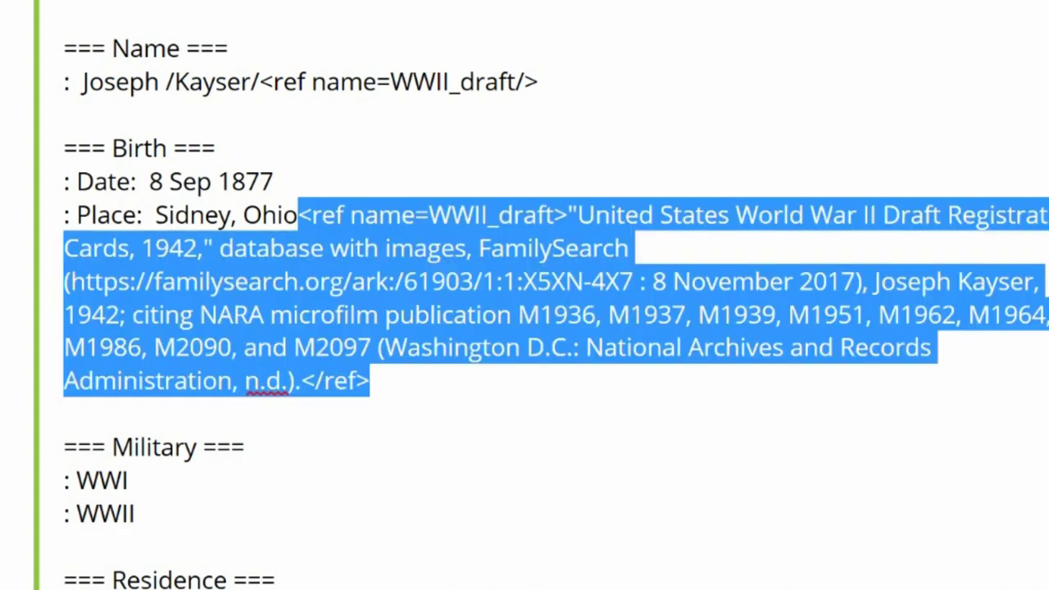
key("ctrl+x")
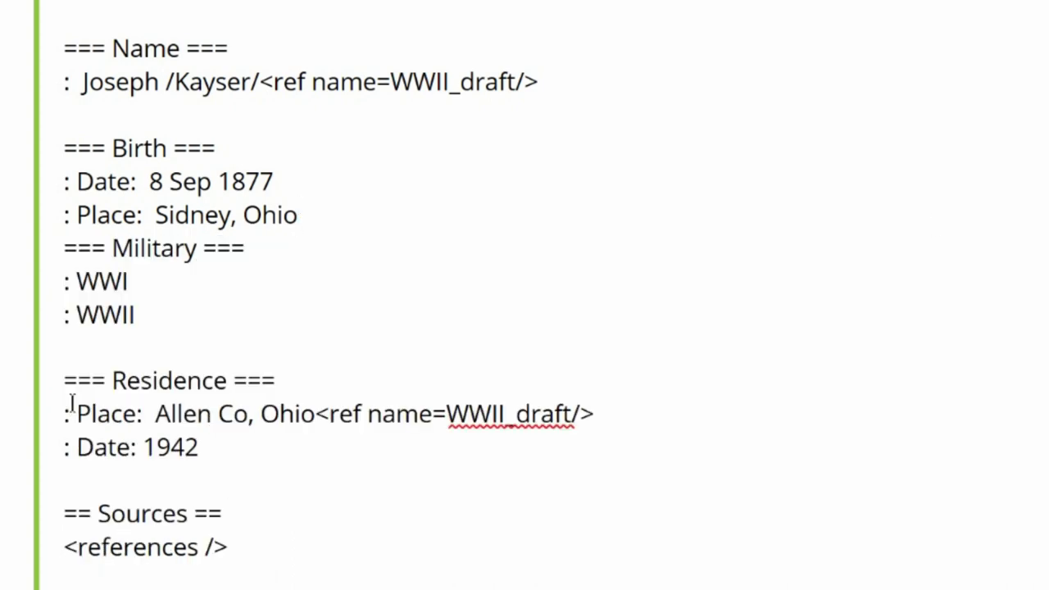
left_click(162, 322)
key("ctrl+v")
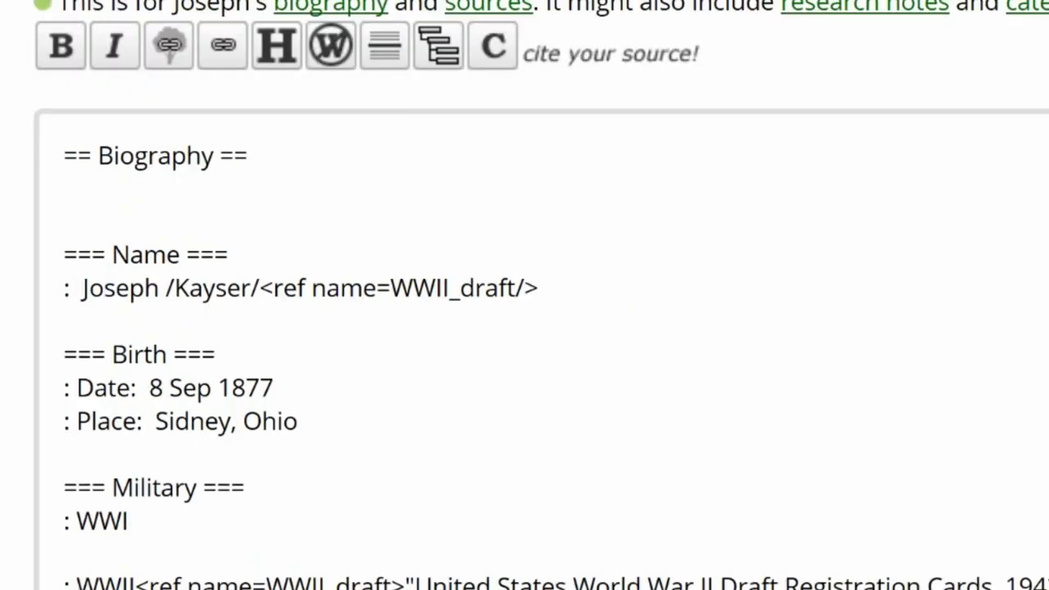
Add a reference named WWI to the WWI line, containing the FamilySearch citation for the 1917-1918 World War I draft registration record.
left_click(139, 524)
left_click(508, 64)
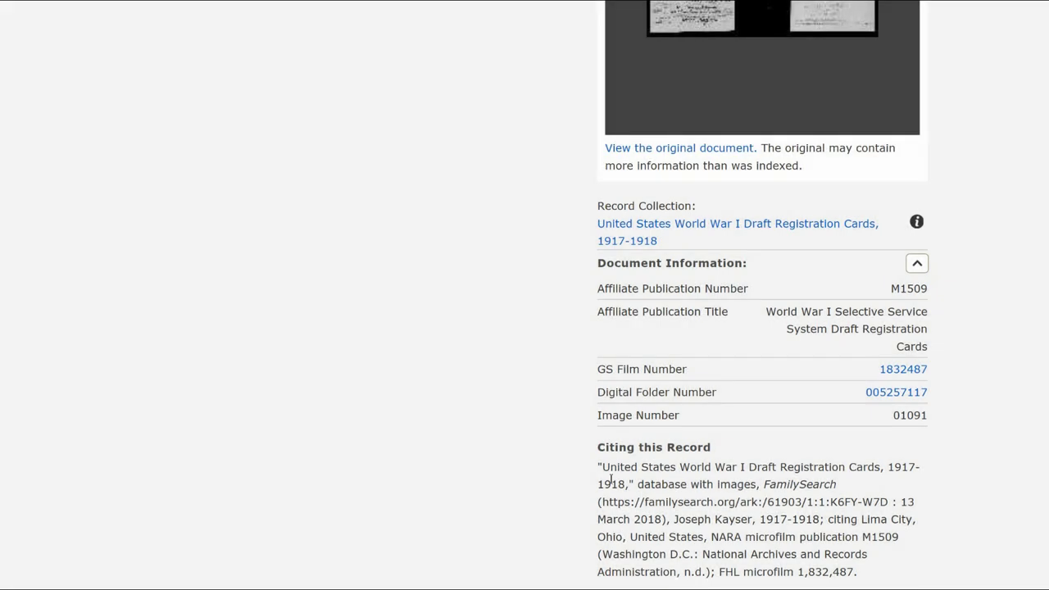
left_click_drag(599, 467, 876, 586)
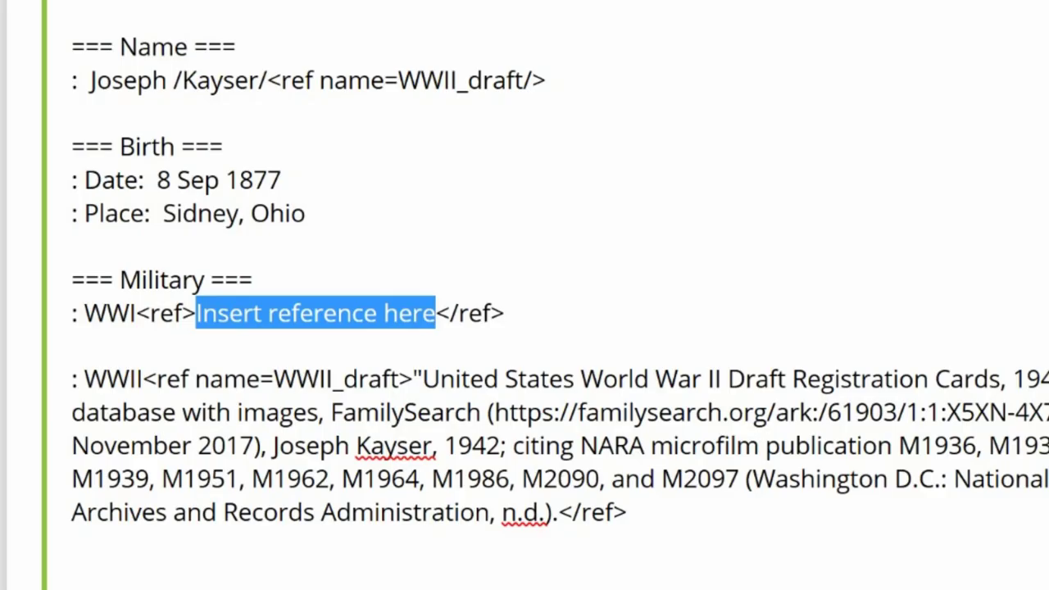
key("ctrl+v")
left_click(182, 312)
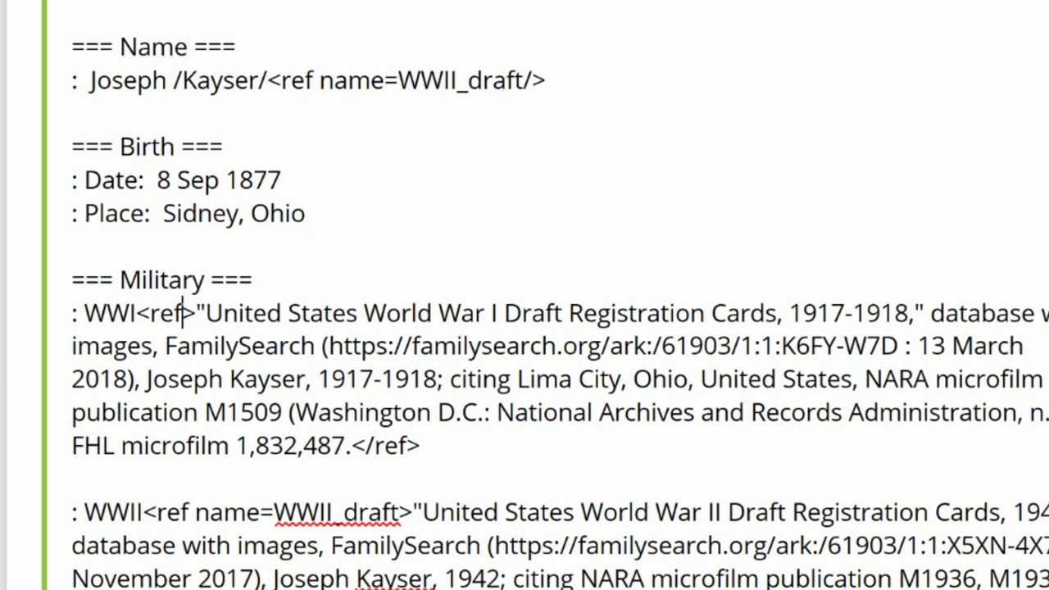
type("name=WWI")
Cite the WWI reference again on the birth Place line with the self-closing tag <ref name=WWI/>.
left_click_drag(135, 312, 333, 312)
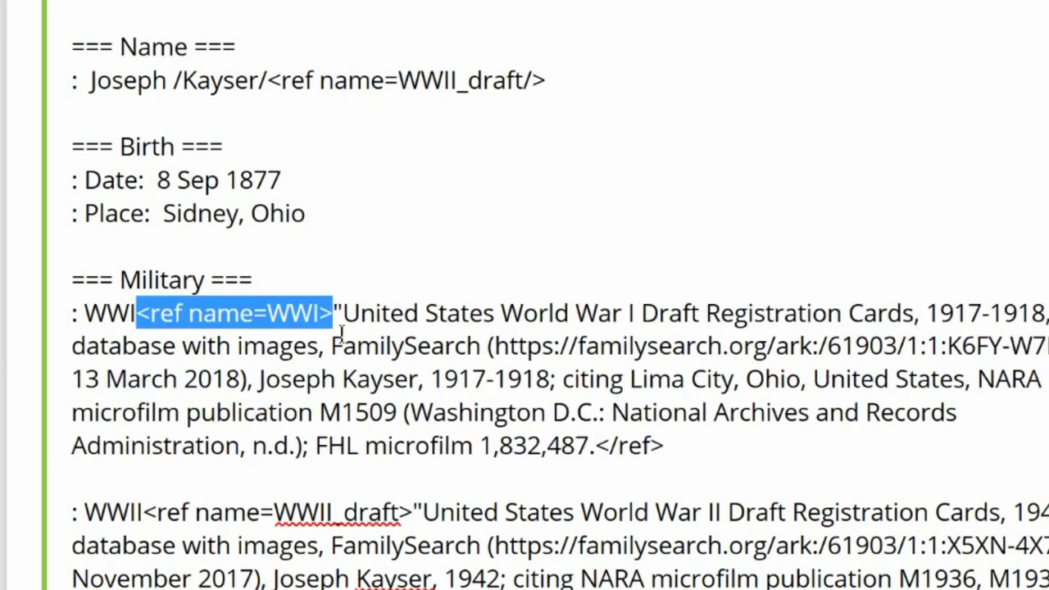
key("ctrl+c")
left_click(306, 213)
key("ctrl+v")
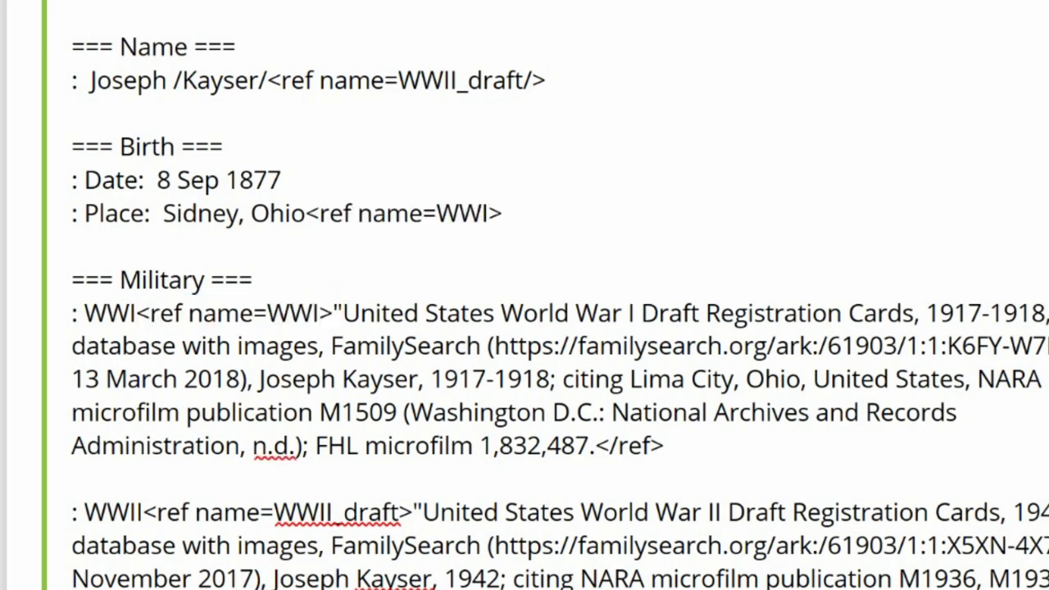
key("Left")
type("/")
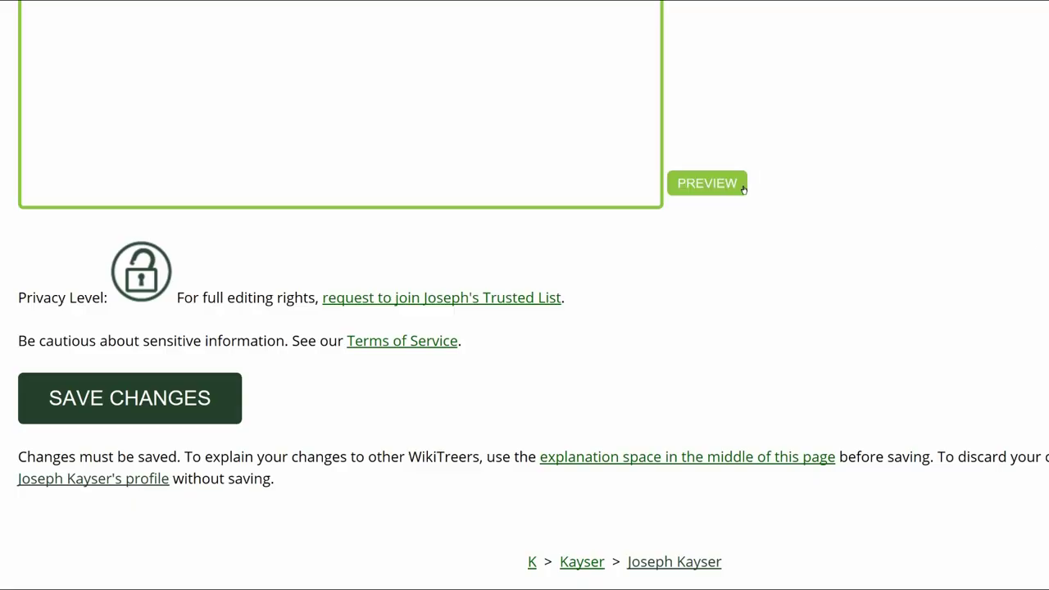
Preview the edited profile text and check the biography's sections and reference numbers.
left_click(742, 186)
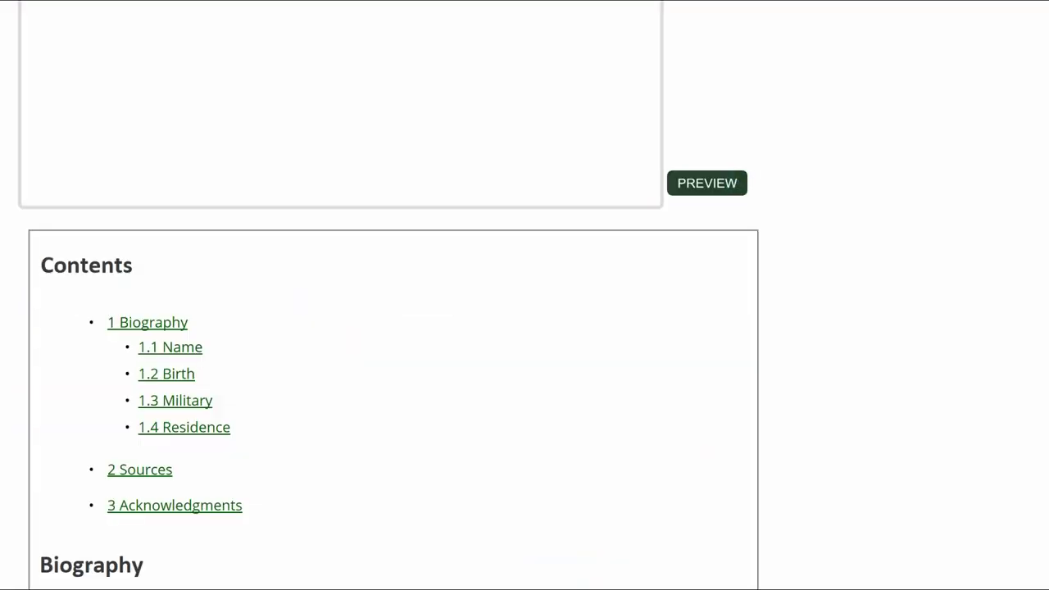
scroll(394, 328, "down", 3)
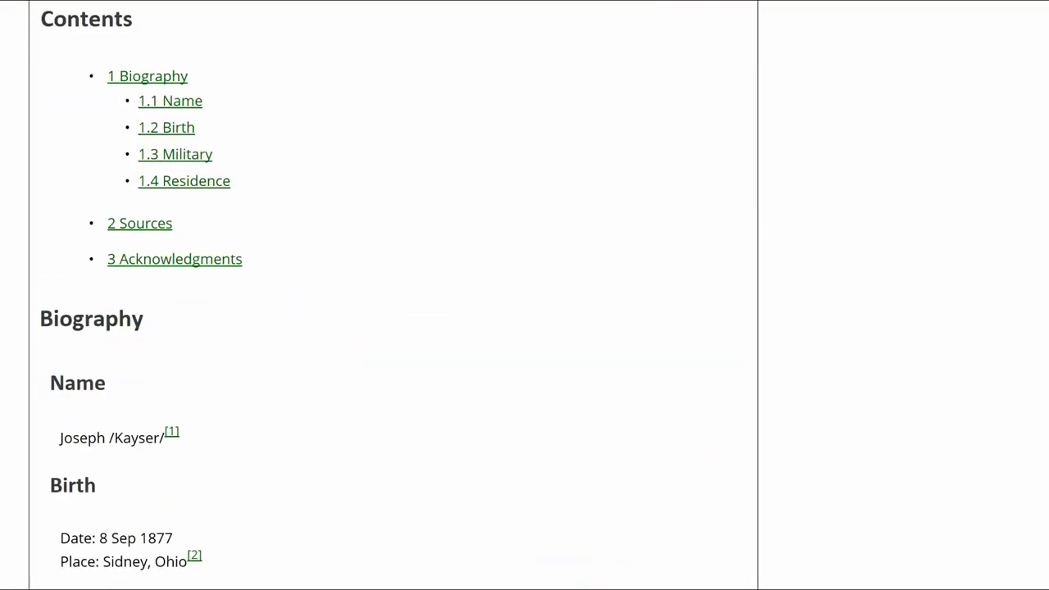
scroll(393, 328, "down", 3)
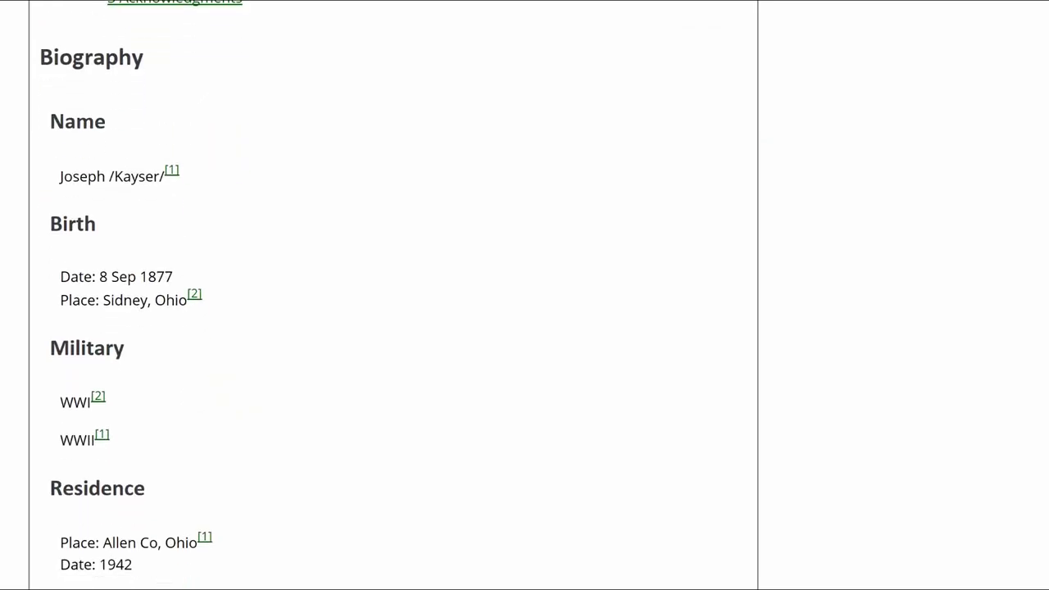
scroll(393, 328, "down", 7)
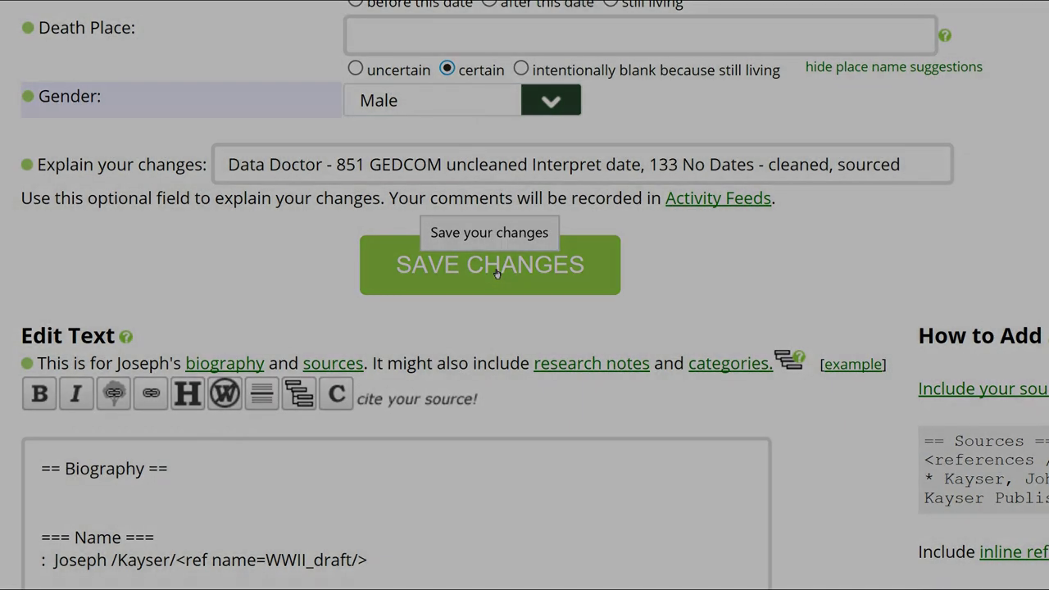
Save the profile changes and open the status form for the profile's 851 GEDCOM uncleaned Interpret date suggestion.
left_click(496, 274)
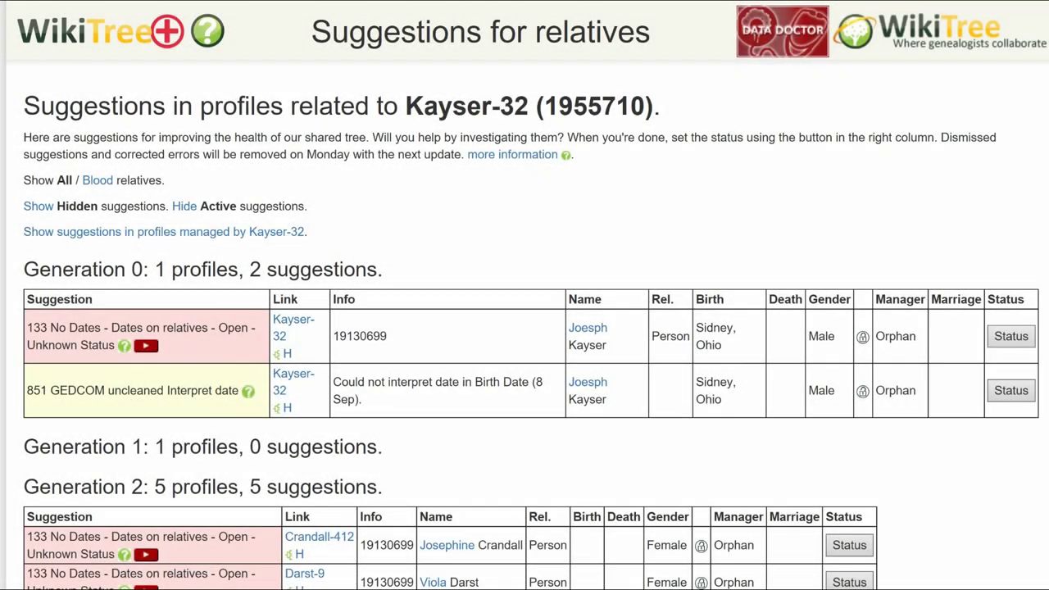
left_click(1016, 396)
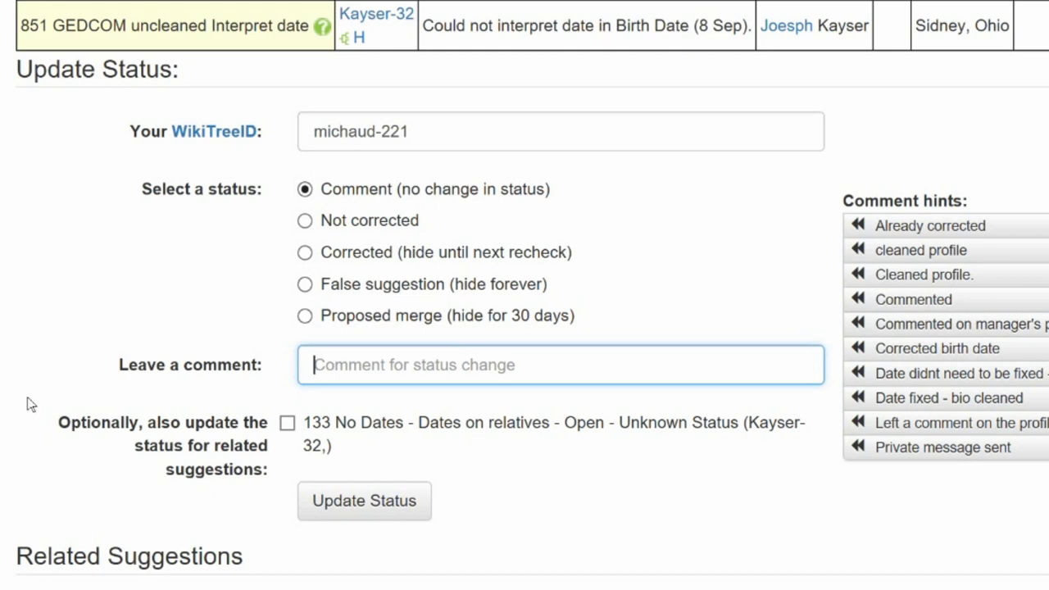
Mark suggestion 851 and the related 133 No Dates suggestion as Corrected, submitting the comment "cleared GEDCOM error, added dates and sources".
left_click(287, 423)
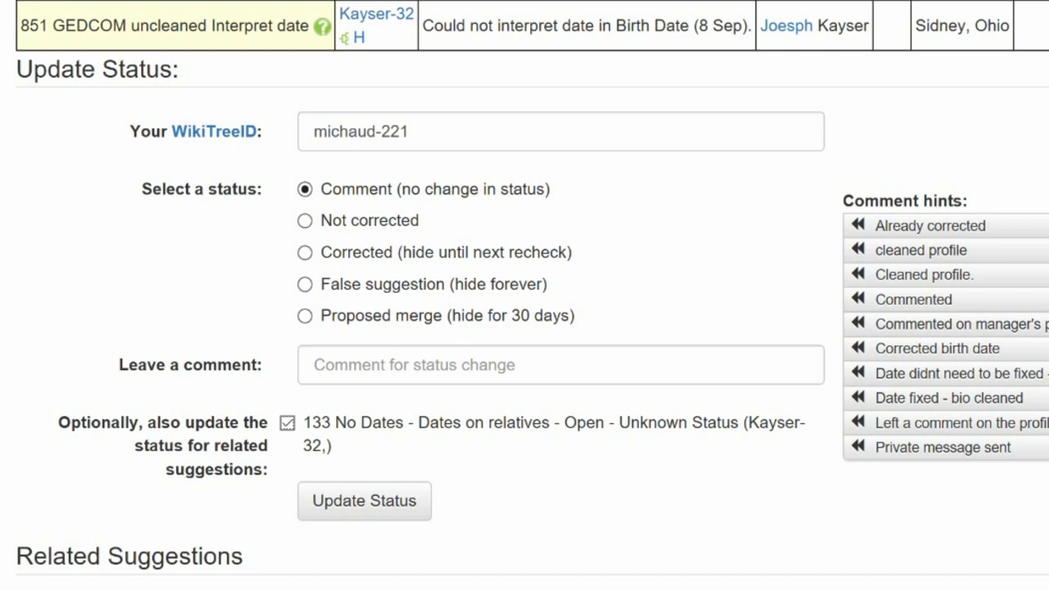
left_click(305, 252)
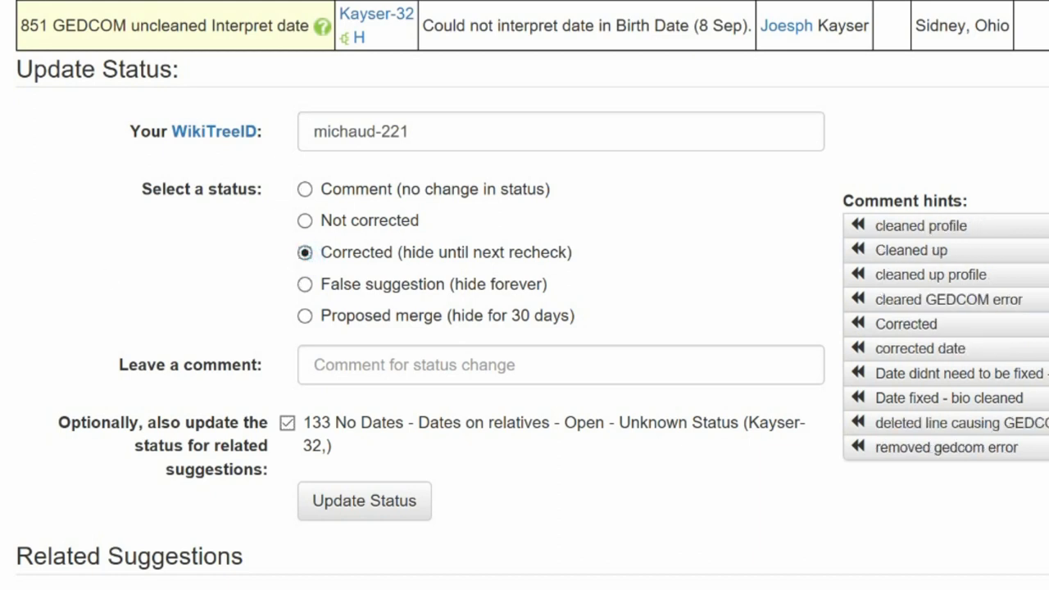
left_click(1020, 301)
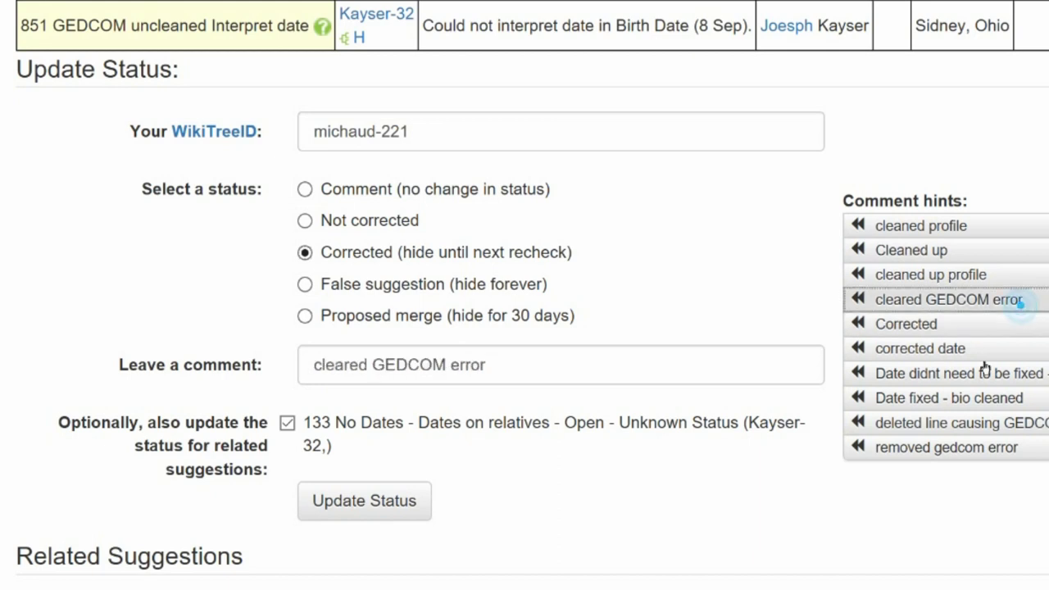
left_click(543, 366)
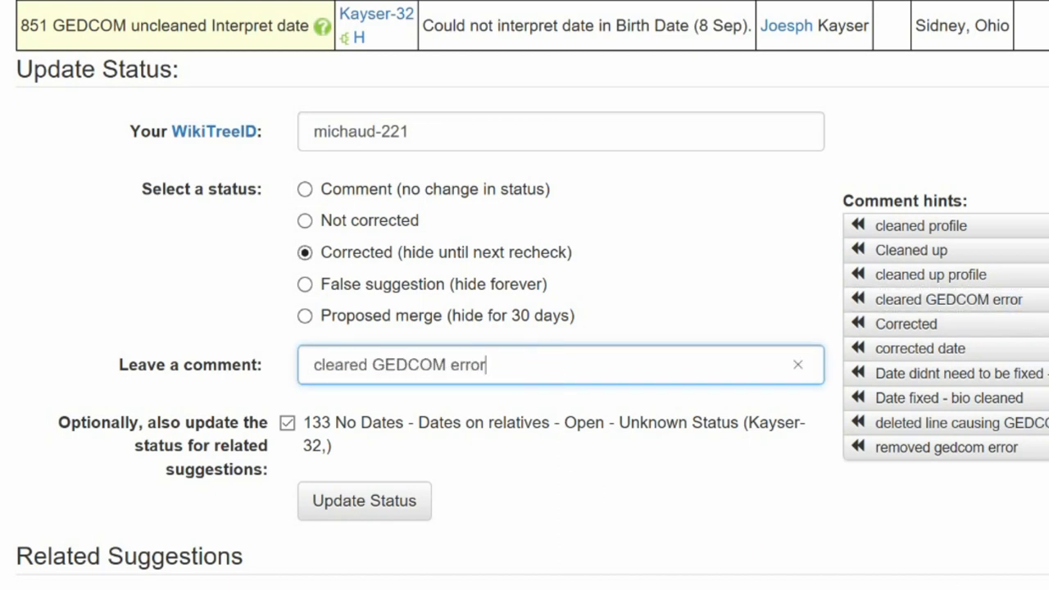
type(", added dates and sources")
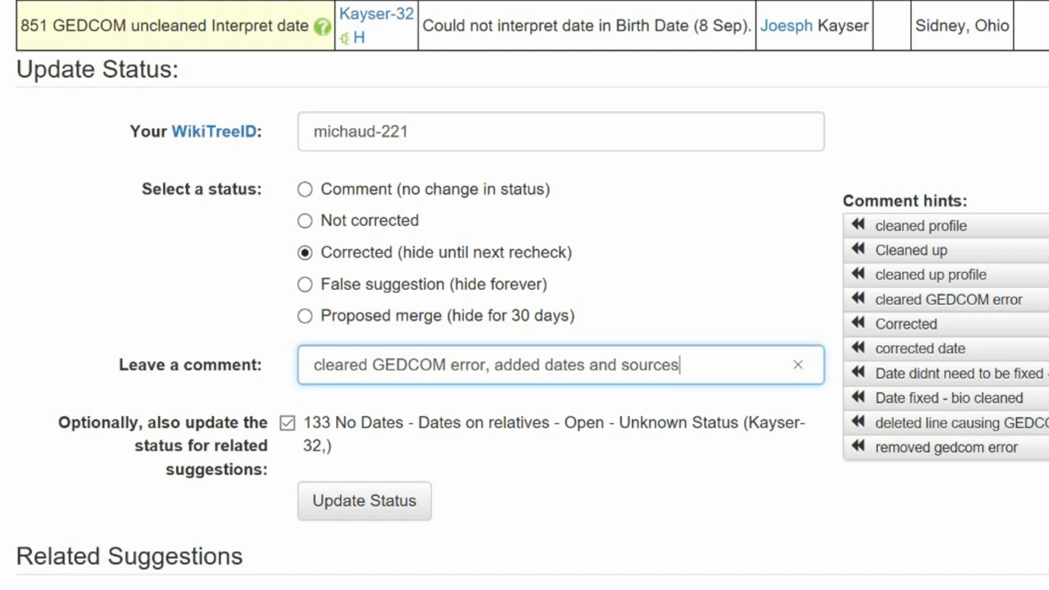
left_click(365, 515)
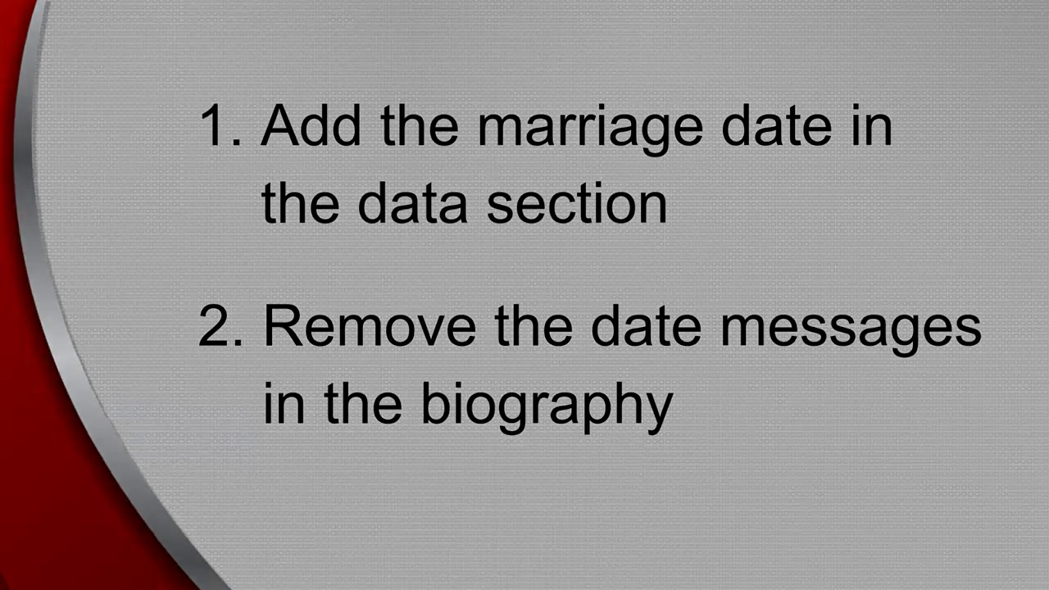
Open the next profile for editing and set the date of the marriage to the listed spouse to 19 Oct 1789.
left_click(552, 224)
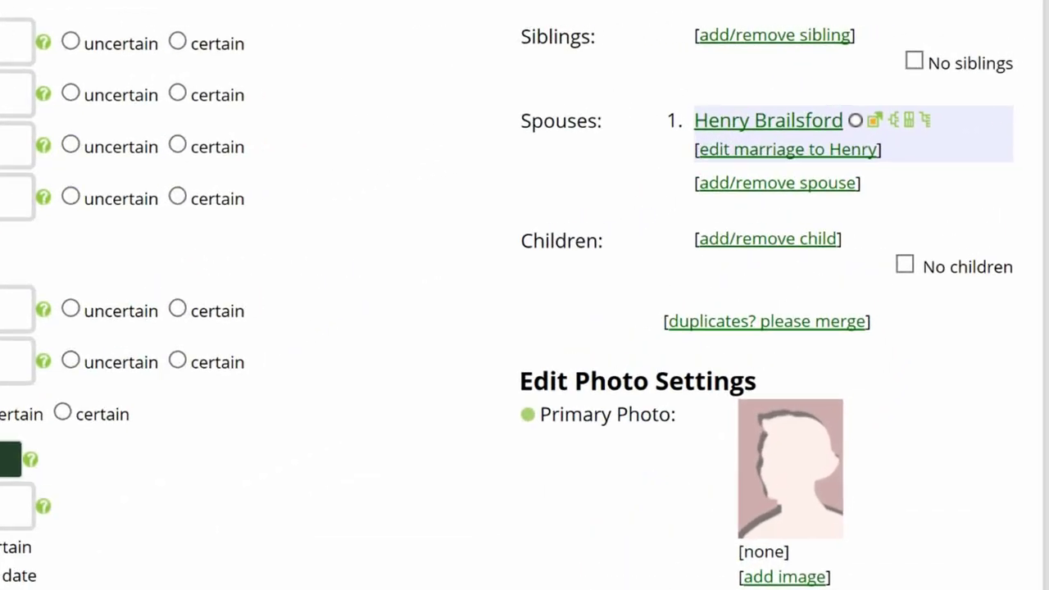
left_click(761, 207)
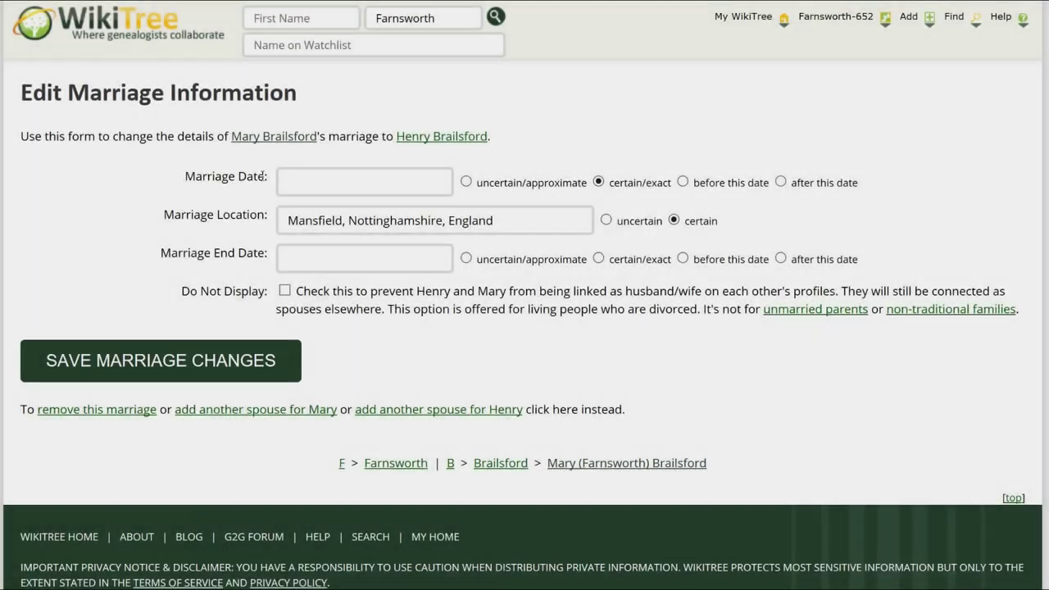
left_click(283, 182)
type("19 Oct 1789")
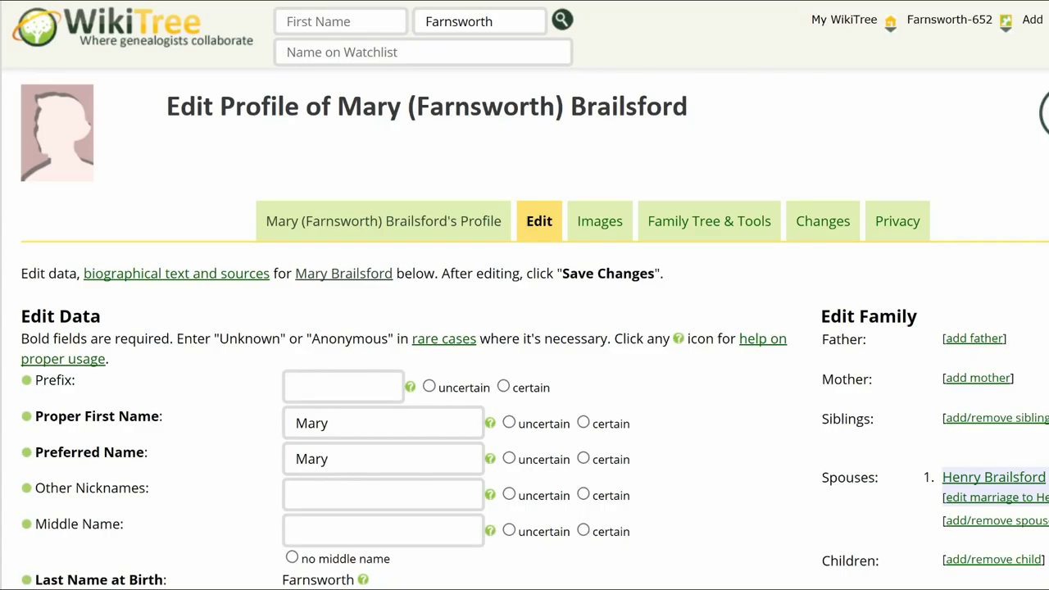
Delete the "Could not interpret date" message lines for the birth date and the marriage date from the biography text.
scroll(38, 252, "down", 15)
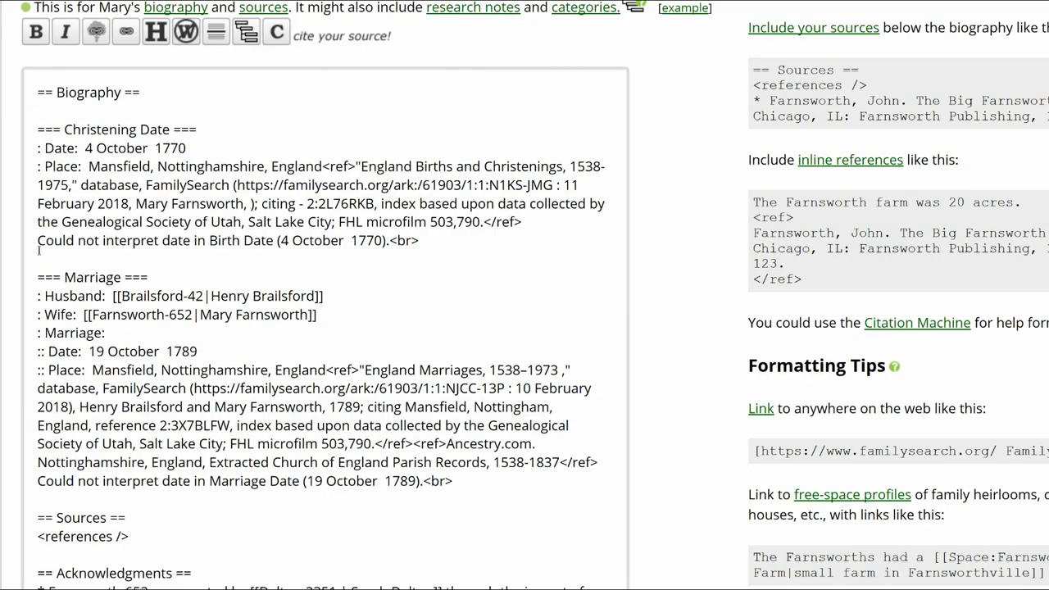
left_click_drag(38, 252, 431, 257)
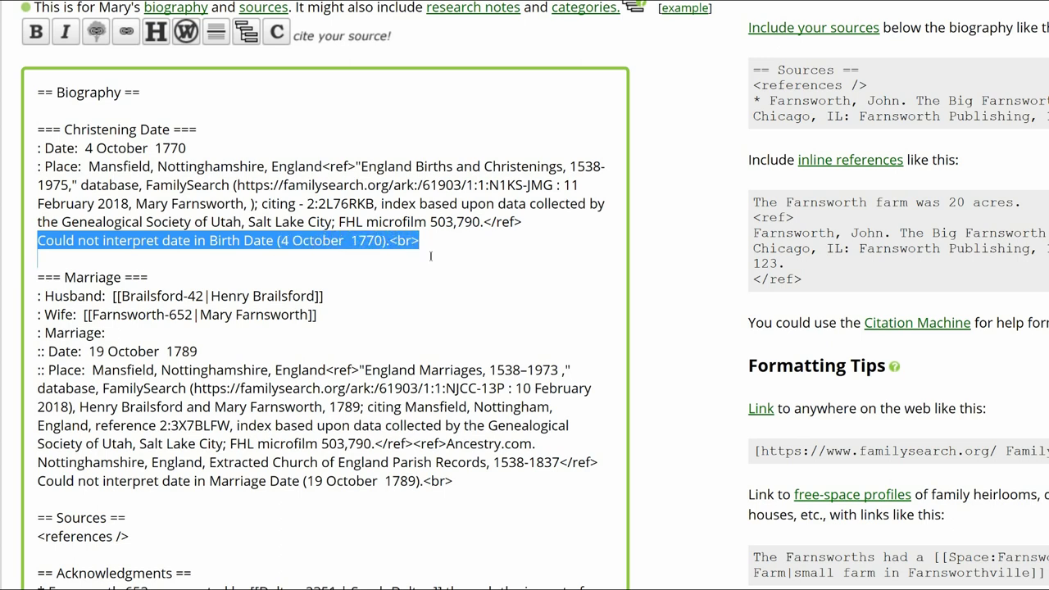
key("Delete")
left_click_drag(34, 462, 461, 460)
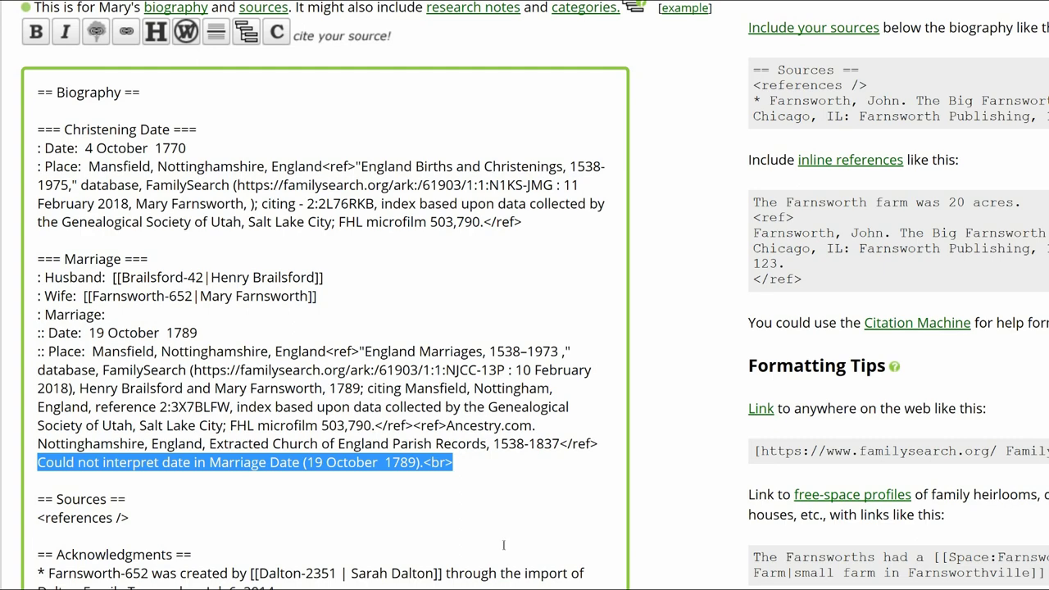
key("Delete")
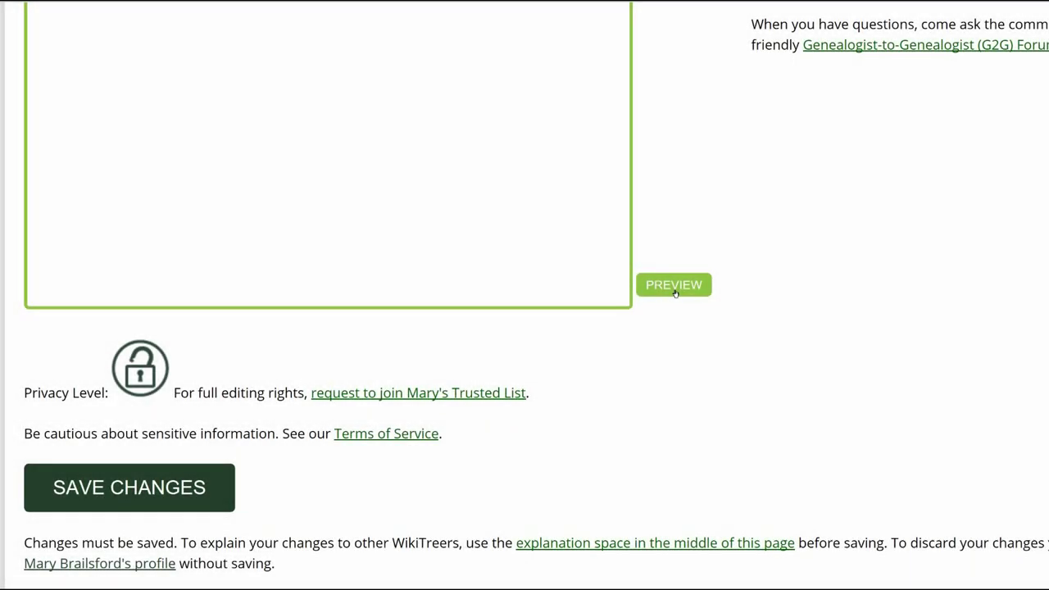
Preview the edited biography and save the profile with a Data Doctor explanation covering 851 GEDCOM uncleaned Interpret date and the cleared GEDCOM error.
left_click(674, 285)
scroll(377, 295, "down", 1)
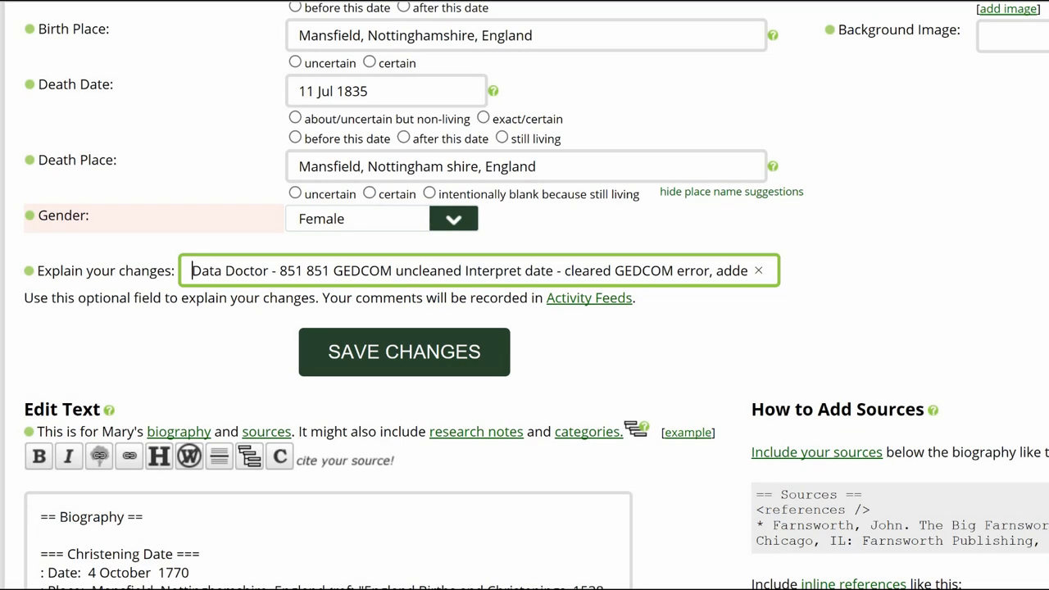
left_click(494, 370)
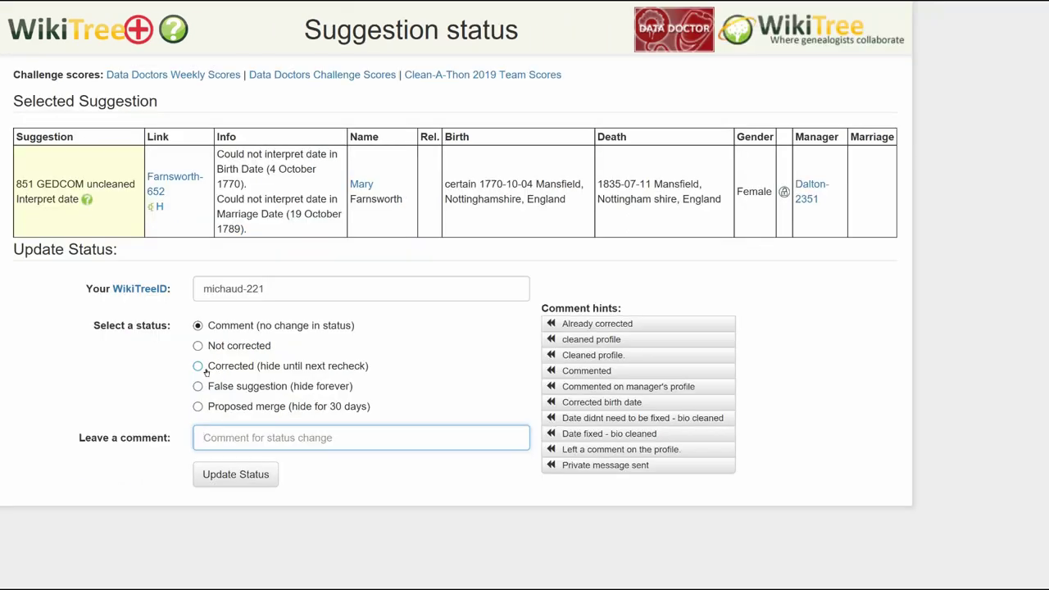
Set this profile's 851 suggestion to Corrected (hide until next recheck) and submit it with the comment "cleared GEDCOM error, added dates".
left_click(197, 368)
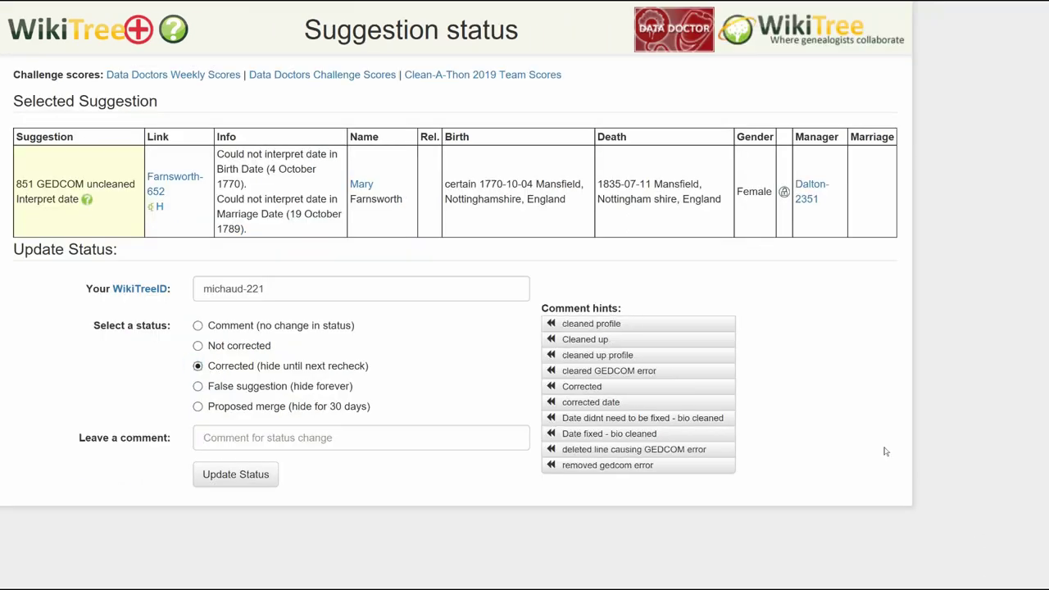
left_click(667, 375)
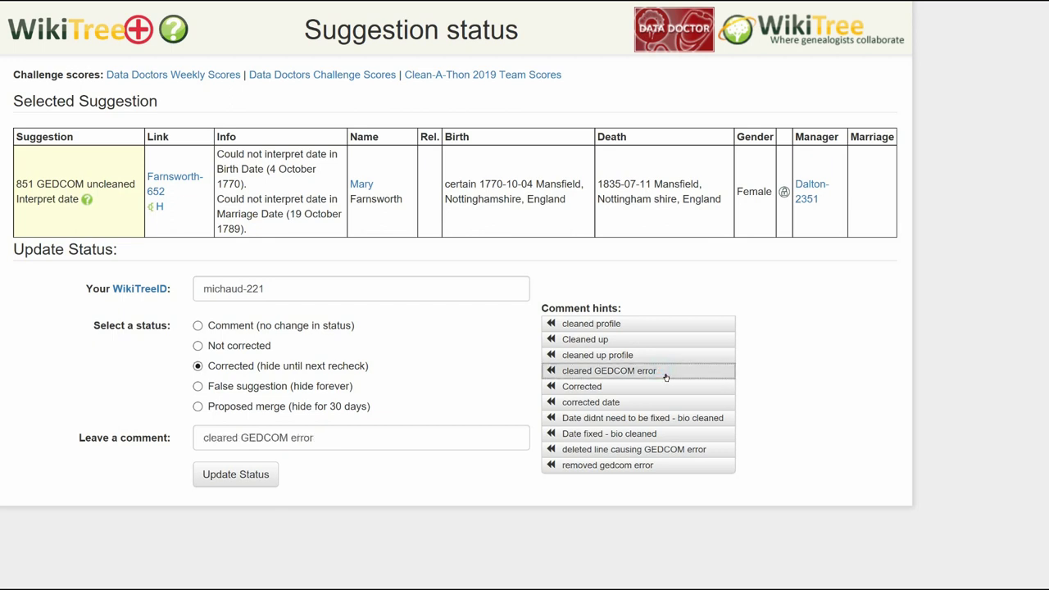
type(", added dates")
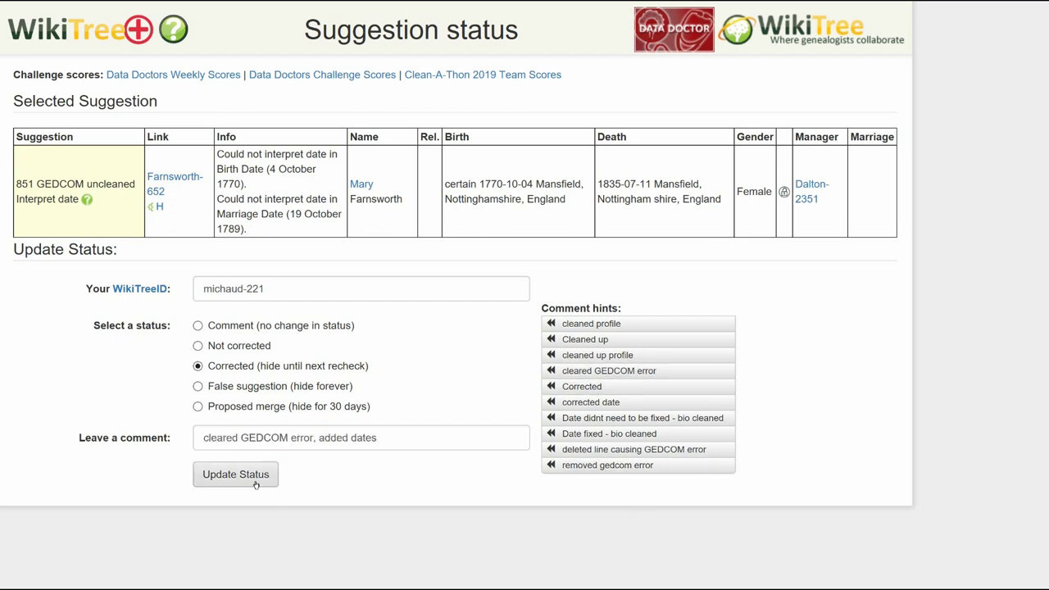
left_click(253, 476)
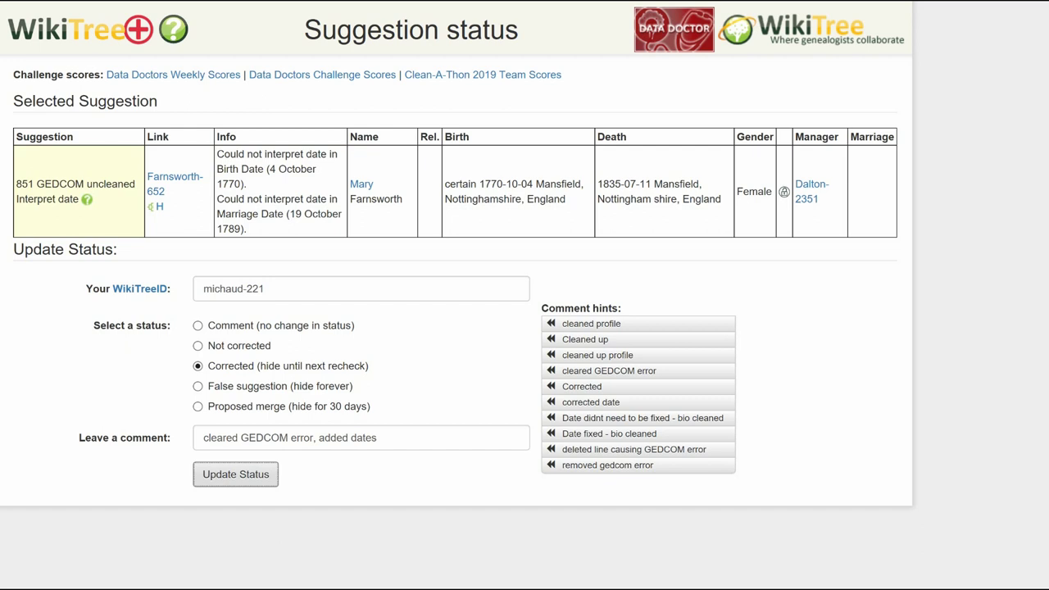